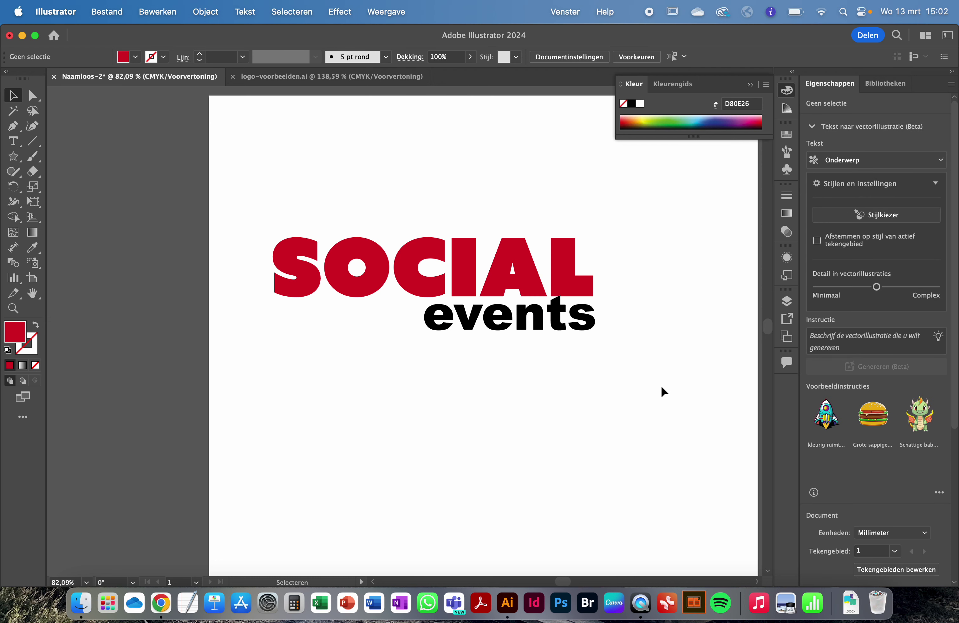
Step: Give the 'events' text an orange FFA300 fill through the colour picker
{"action": "left_click", "coordinate": [579, 330]}
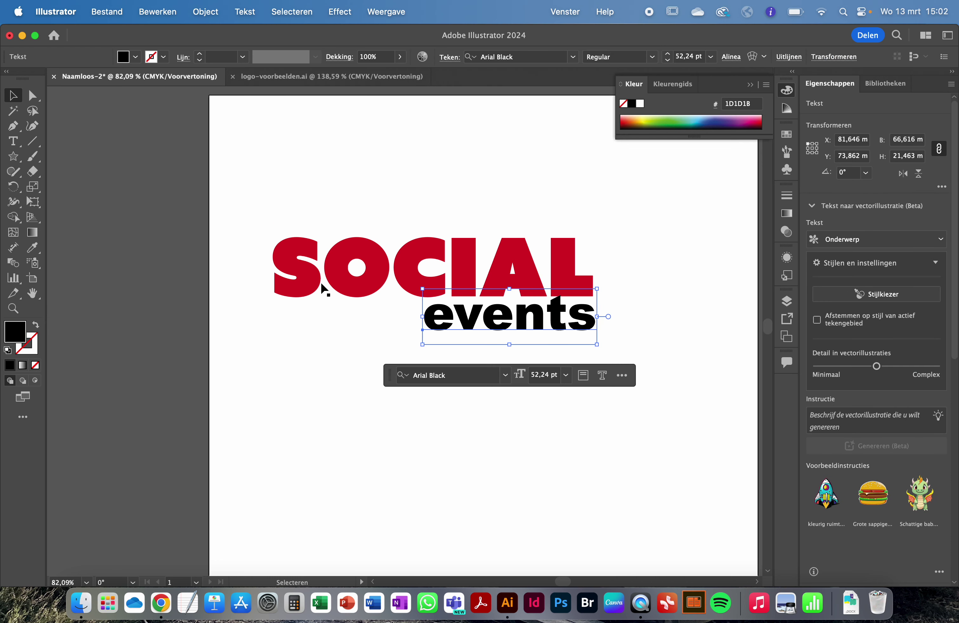
{"action": "double_click", "coordinate": [22, 329]}
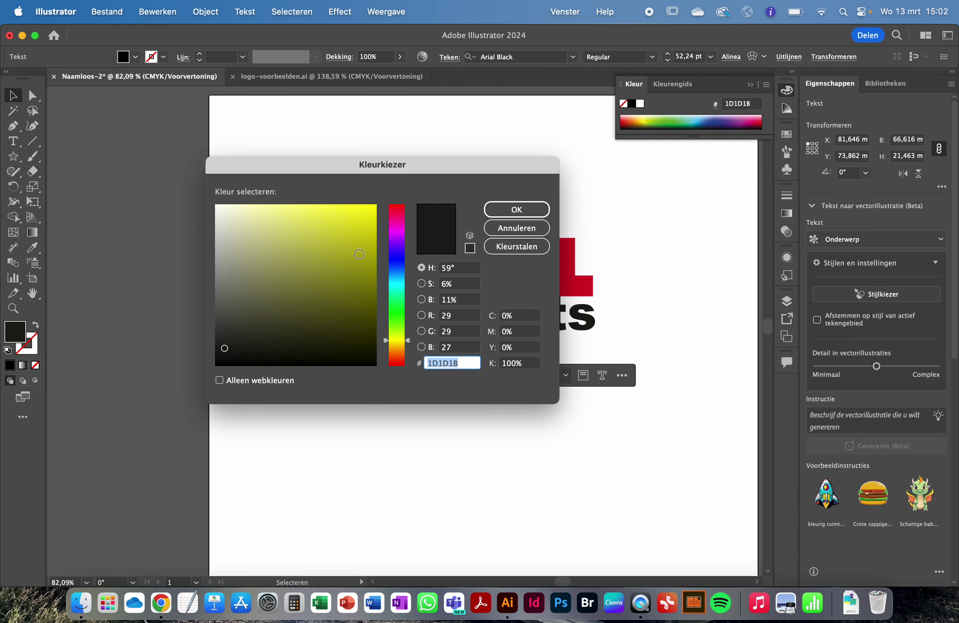
{"action": "left_click", "coordinate": [375, 206]}
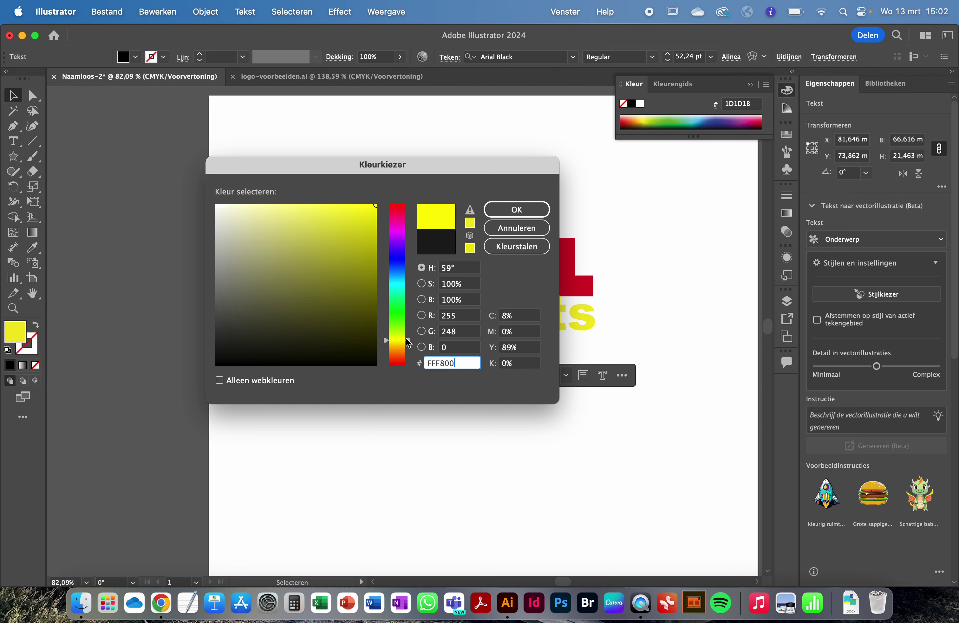
{"action": "left_click_drag", "start_coordinate": [409, 343], "coordinate": [409, 350]}
{"action": "left_click", "coordinate": [533, 208]}
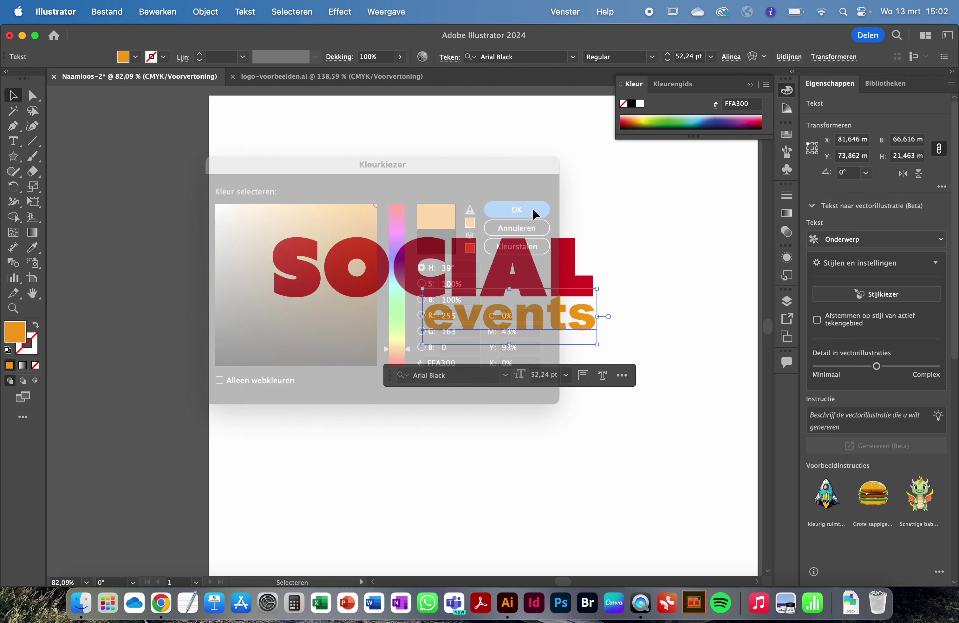
{"action": "left_click", "coordinate": [470, 209]}
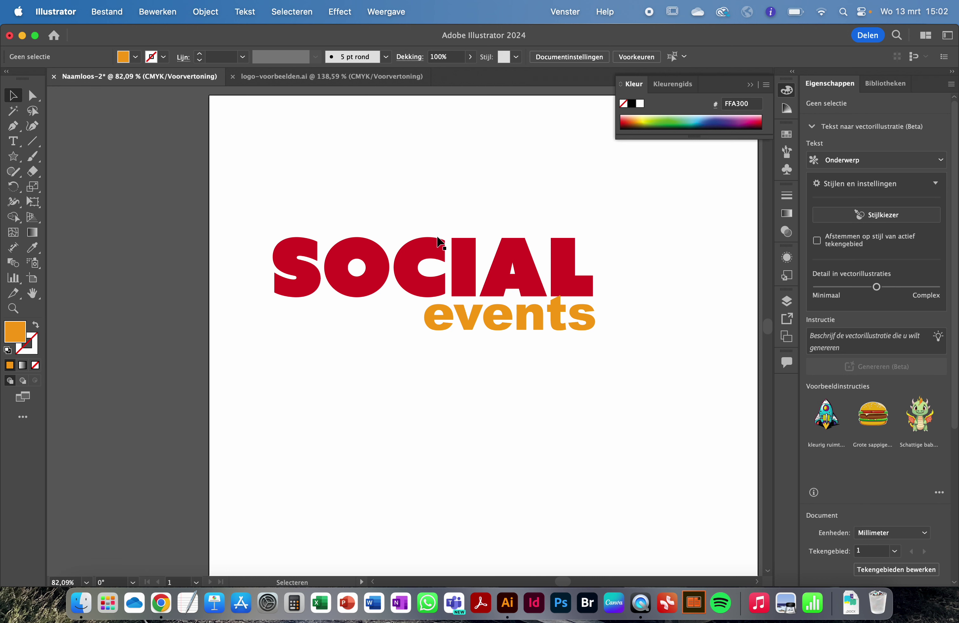
Step: Convert the SOCIAL text to outlines with Tekst > Letteromtrekken maken
{"action": "left_click", "coordinate": [434, 253]}
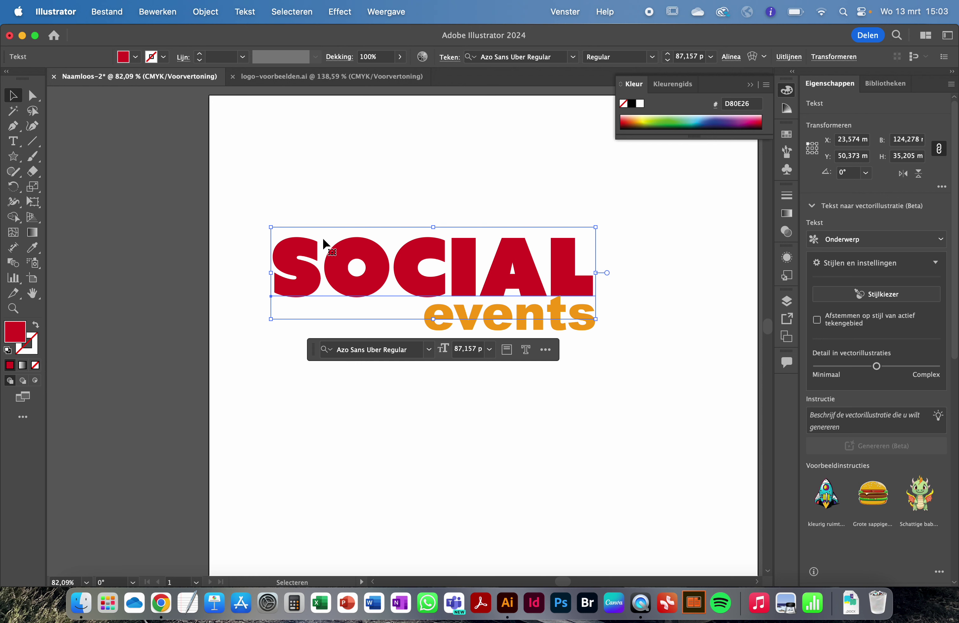
{"action": "left_click", "coordinate": [262, 187]}
{"action": "left_click", "coordinate": [278, 257]}
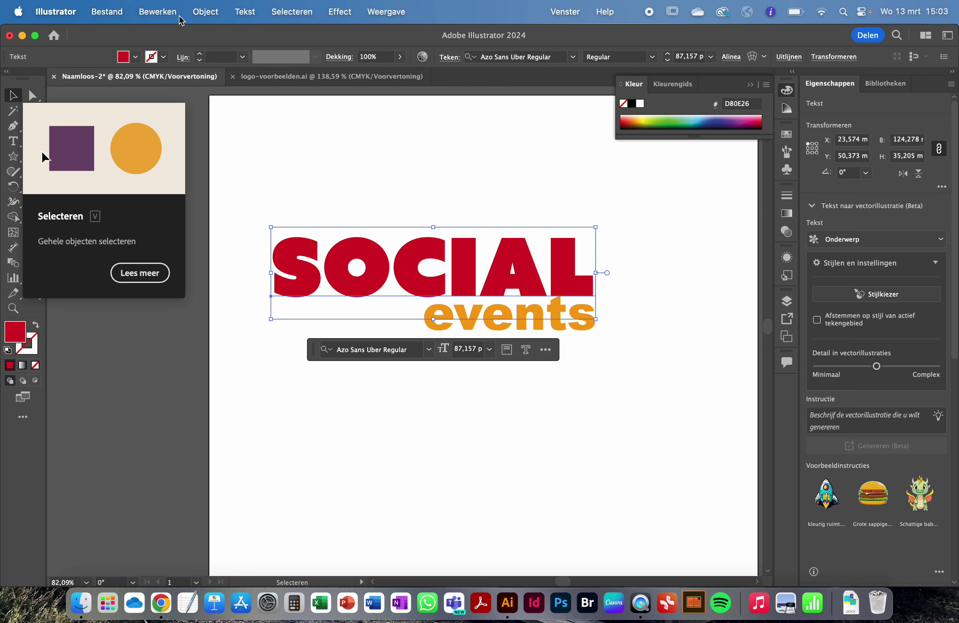
{"action": "left_click", "coordinate": [245, 11]}
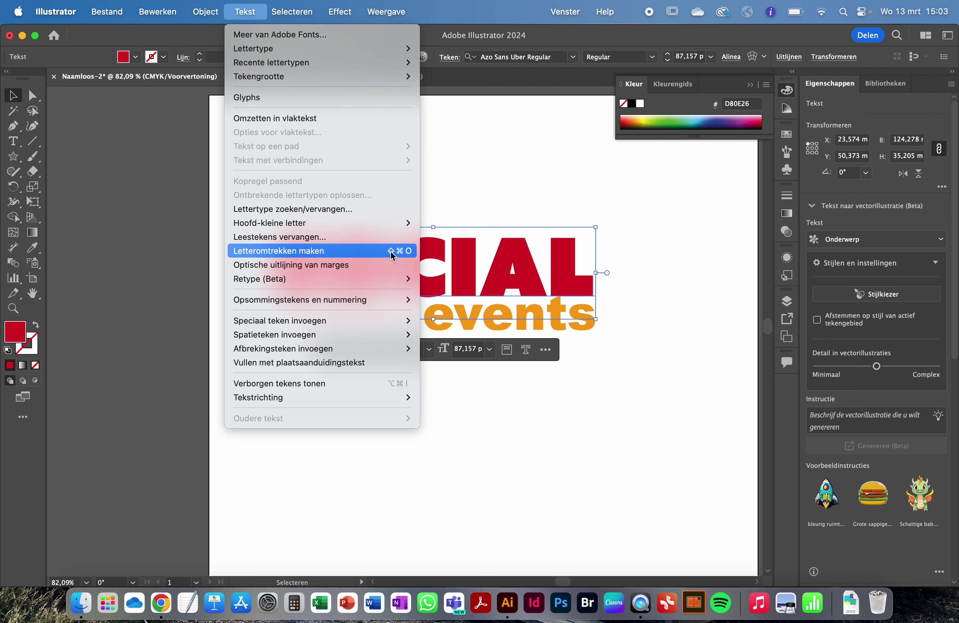
{"action": "left_click", "coordinate": [410, 254]}
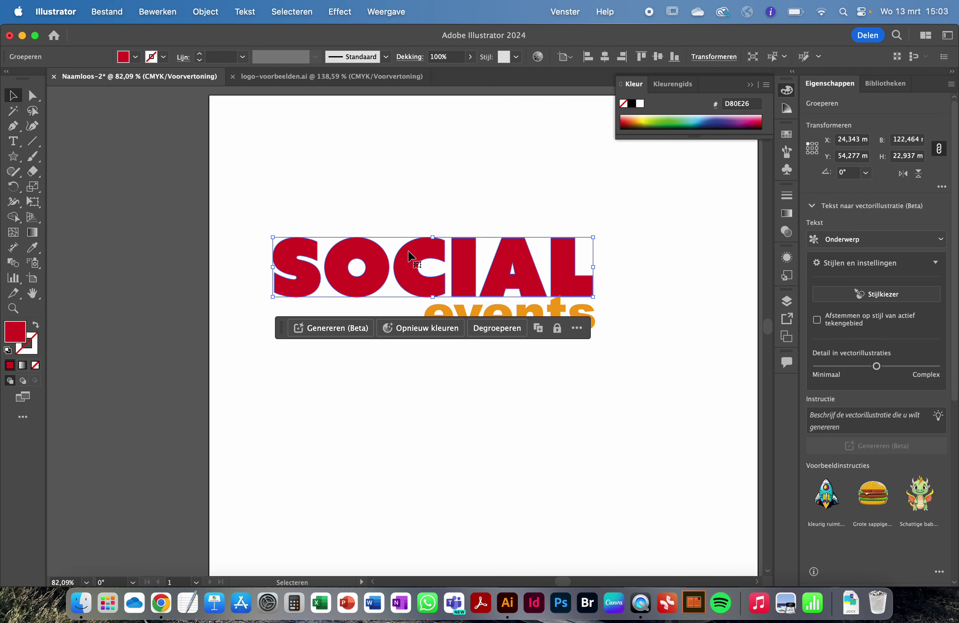
{"action": "left_click", "coordinate": [372, 185]}
Step: Inspect the outlined SOCIAL letter group by entering and leaving group editing
{"action": "left_click", "coordinate": [311, 253]}
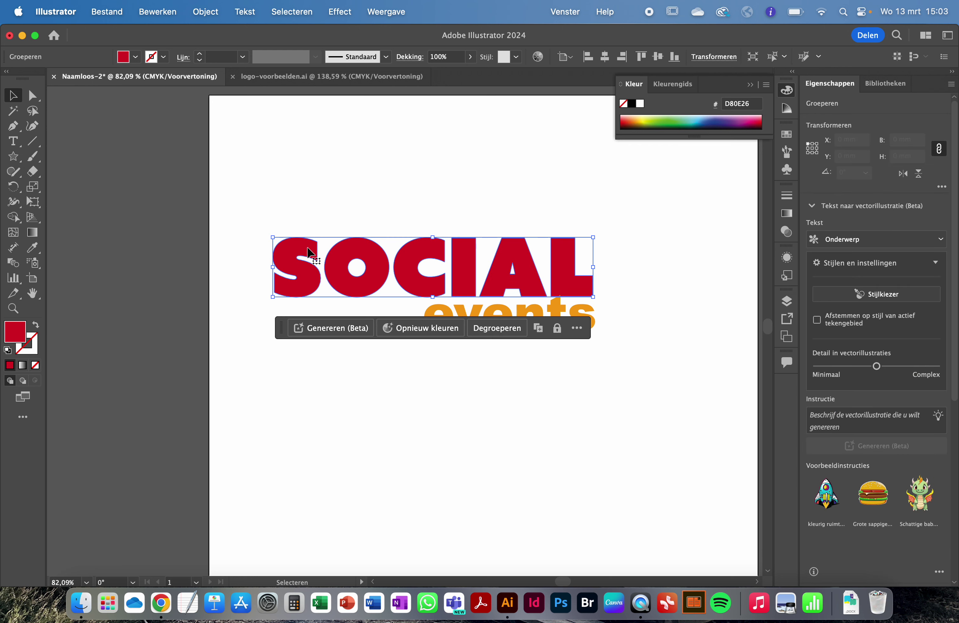
{"action": "double_click", "coordinate": [309, 254]}
{"action": "double_click", "coordinate": [354, 218]}
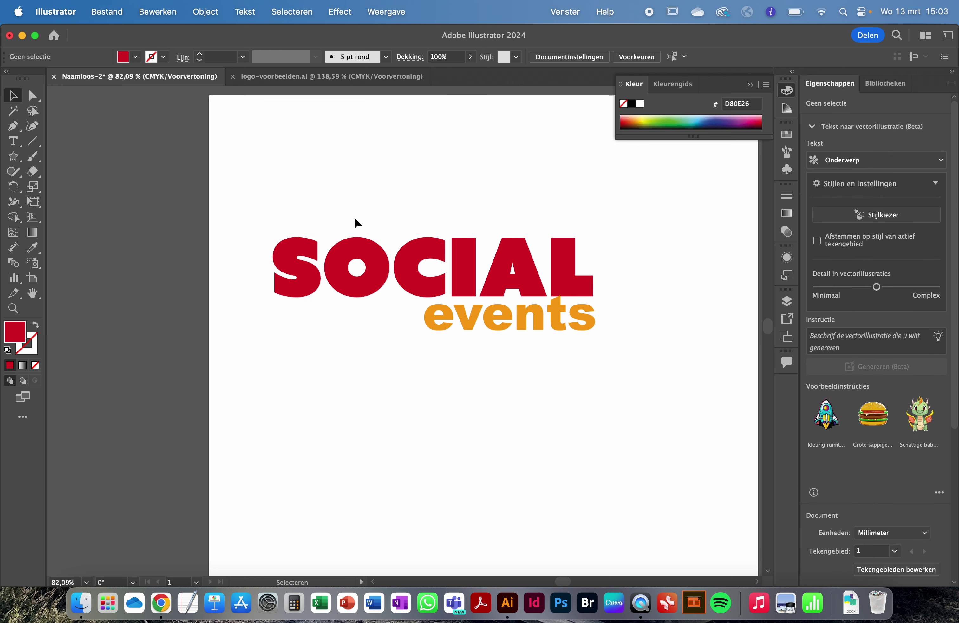
{"action": "left_click", "coordinate": [342, 289]}
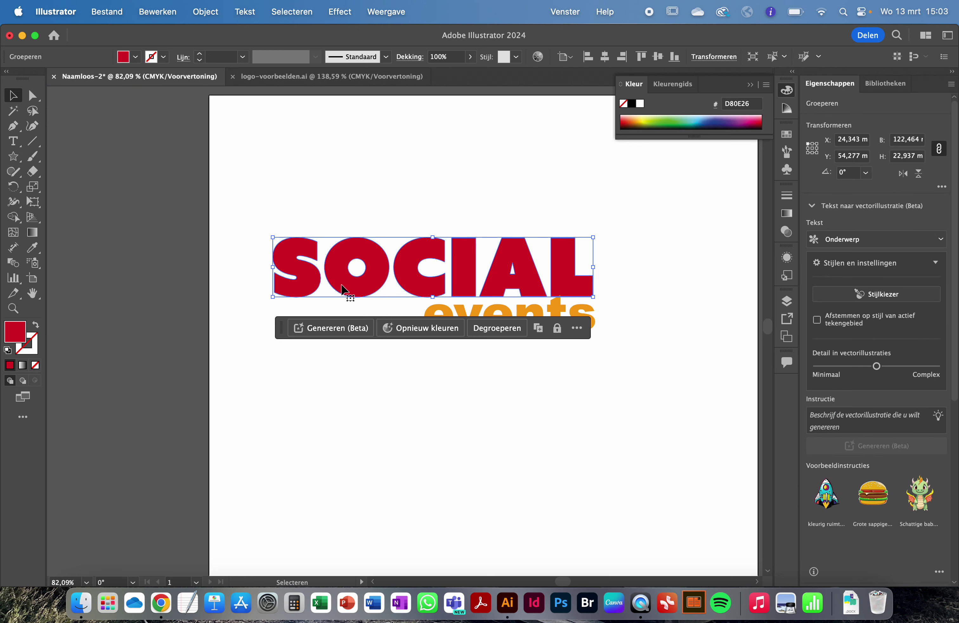
{"action": "left_click", "coordinate": [311, 220]}
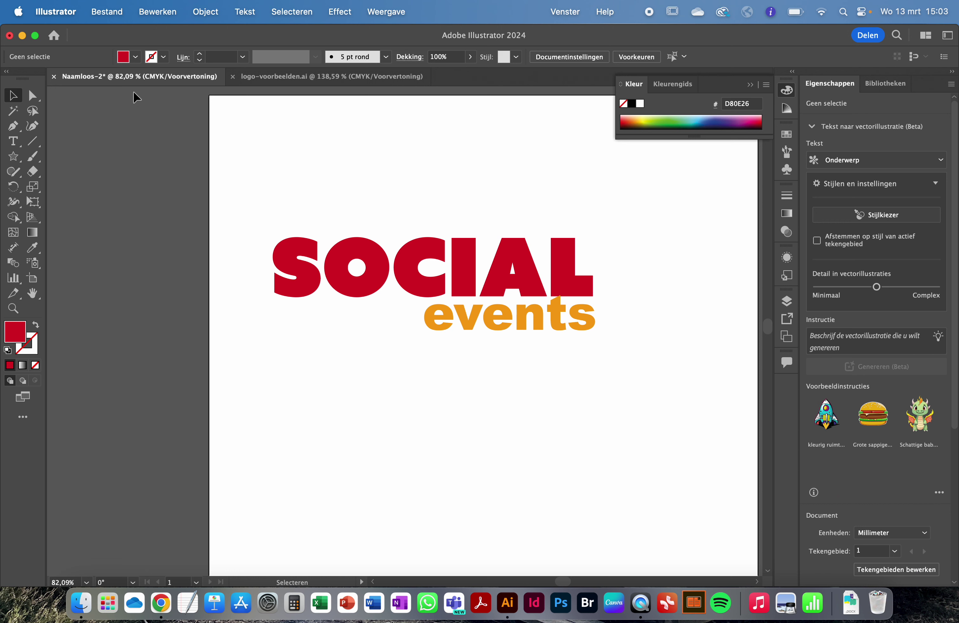
Step: Use Direct Selection to select the S outline and its anchor points
{"action": "left_click", "coordinate": [32, 96]}
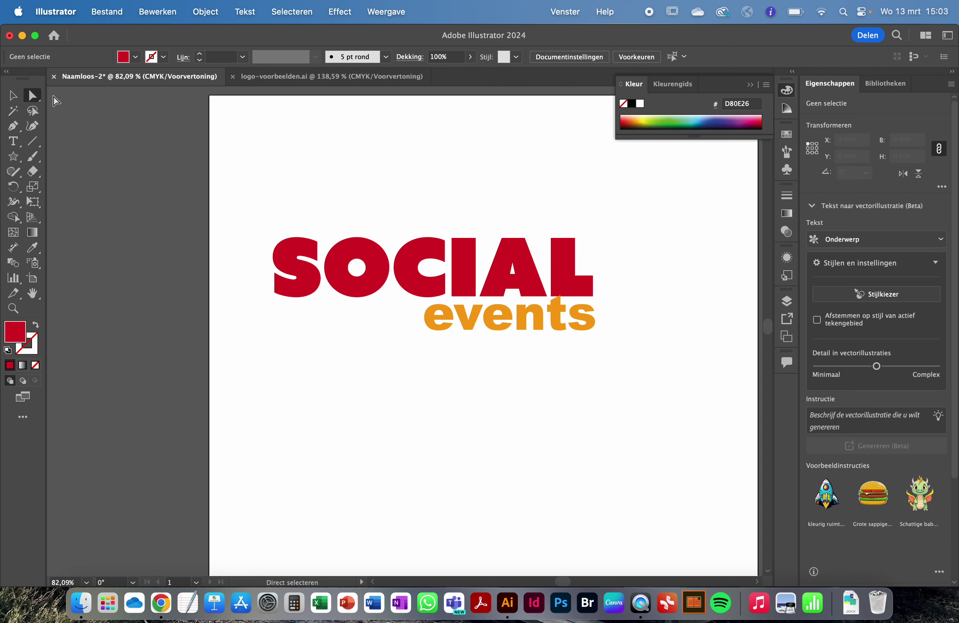
{"action": "left_click", "coordinate": [305, 247]}
{"action": "scroll", "coordinate": [305, 247], "scroll_direction": "up", "scroll_amount": 3}
{"action": "scroll", "coordinate": [306, 247], "scroll_direction": "up", "scroll_amount": 2}
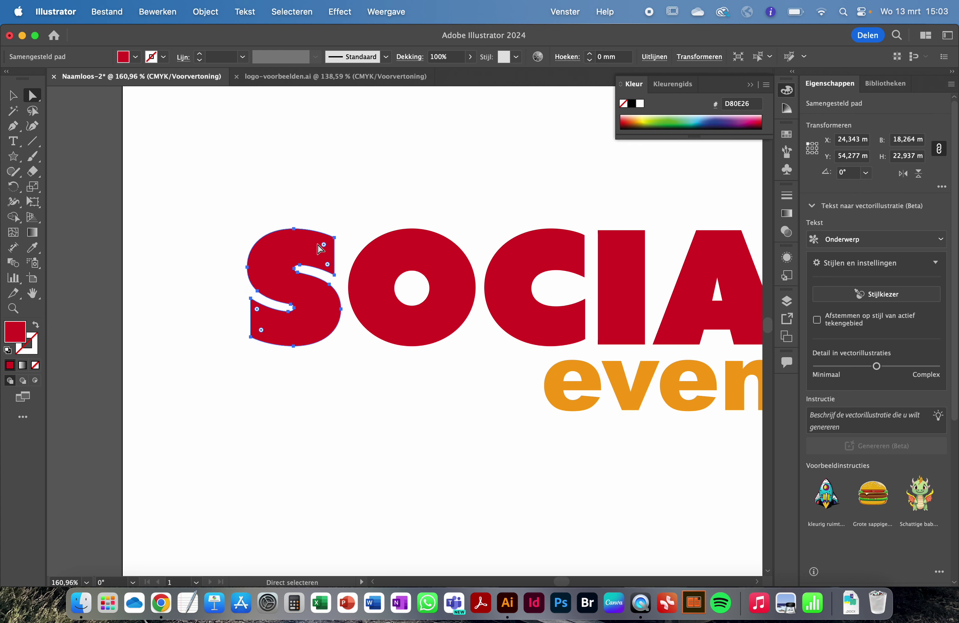
{"action": "left_click", "coordinate": [333, 238]}
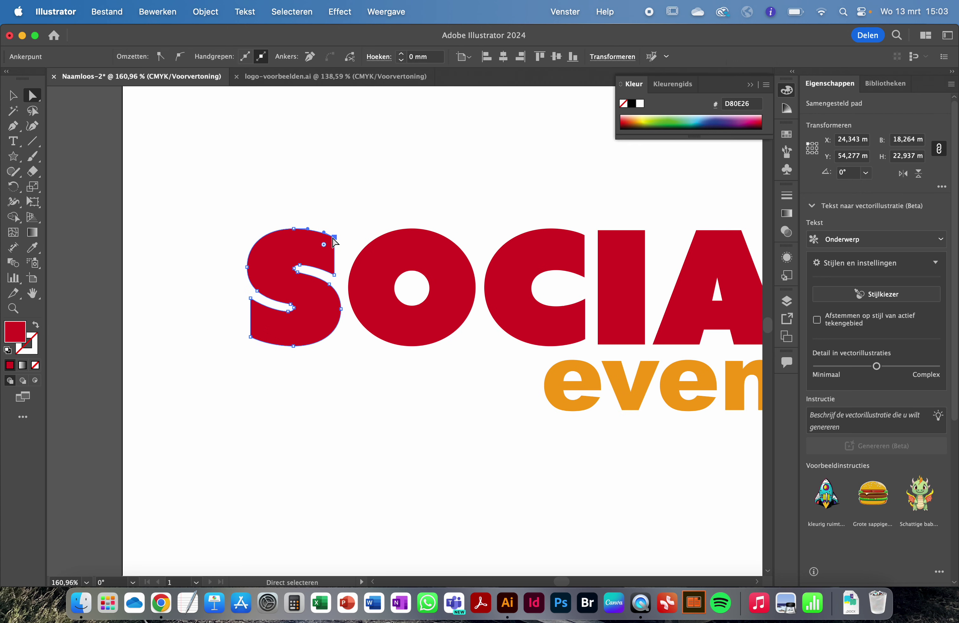
{"action": "left_click", "coordinate": [334, 275]}
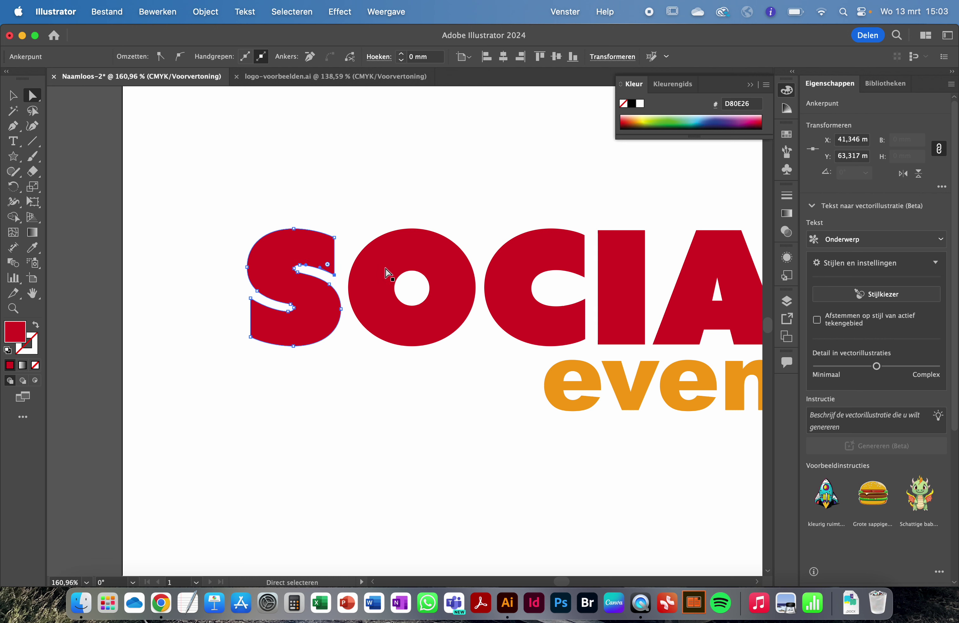
Step: Delete the O's inner circle so the O becomes a solid red disc
{"action": "left_click", "coordinate": [413, 270]}
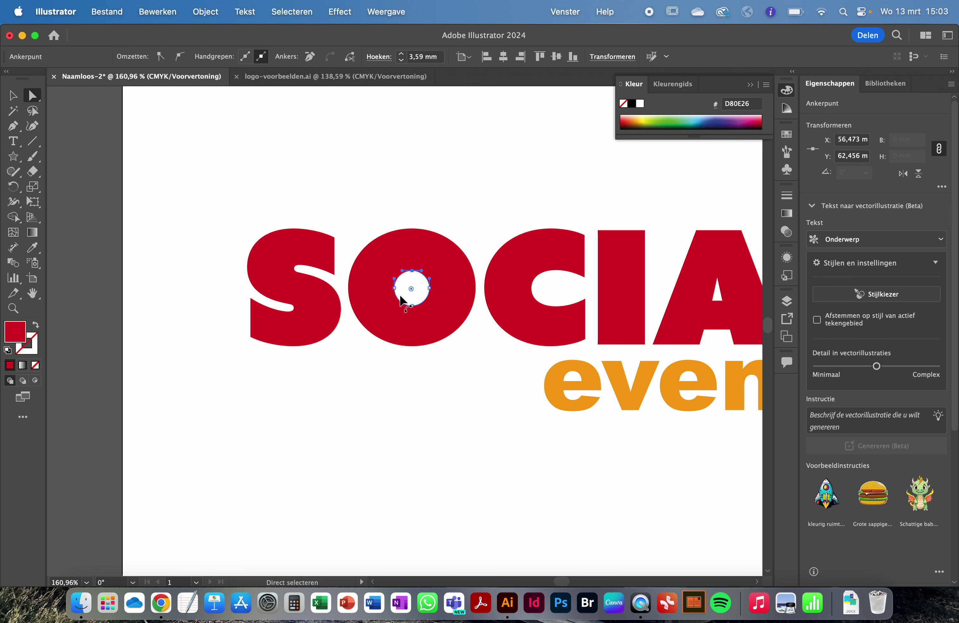
{"action": "scroll", "coordinate": [426, 287], "scroll_direction": "up", "scroll_amount": 2}
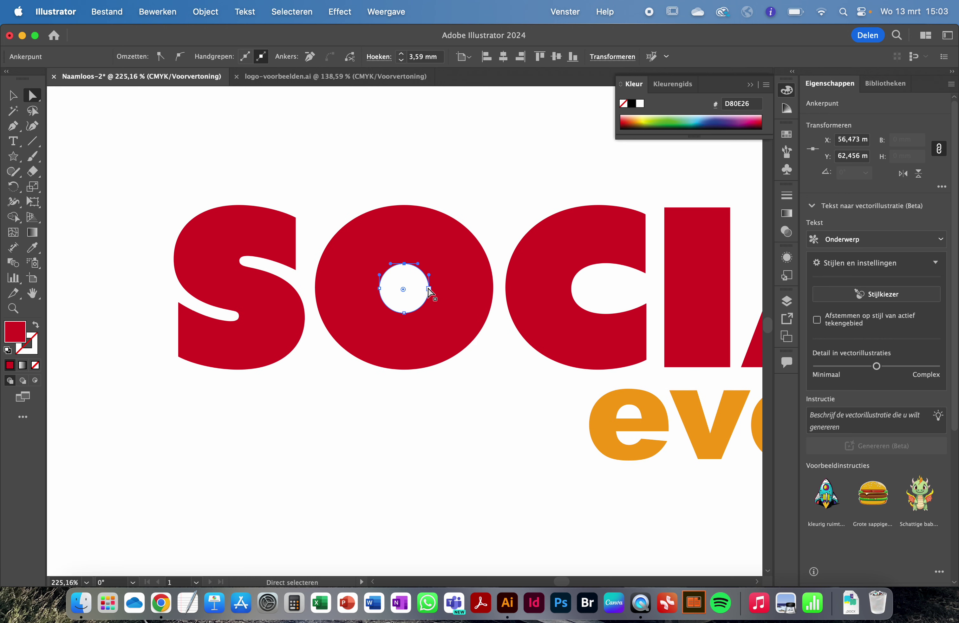
{"action": "left_click", "coordinate": [428, 288]}
{"action": "scroll", "coordinate": [430, 291], "scroll_direction": "down", "scroll_amount": 3}
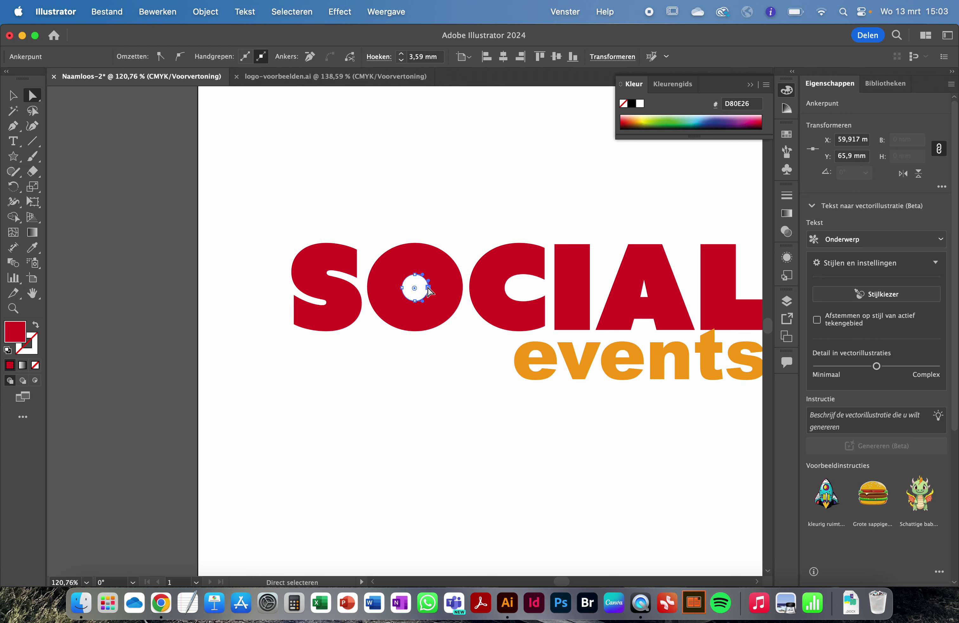
{"action": "key", "text": "Delete"}
{"action": "key", "text": "Delete"}
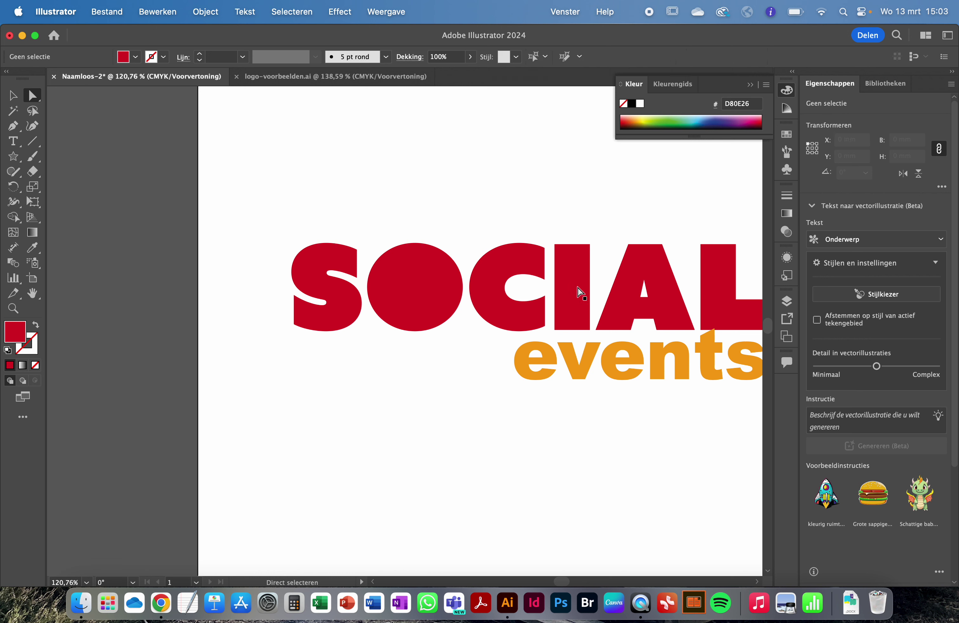
Step: Delete the A's inner triangle so the A becomes solid red
{"action": "left_click", "coordinate": [645, 284]}
{"action": "key", "text": "Delete"}
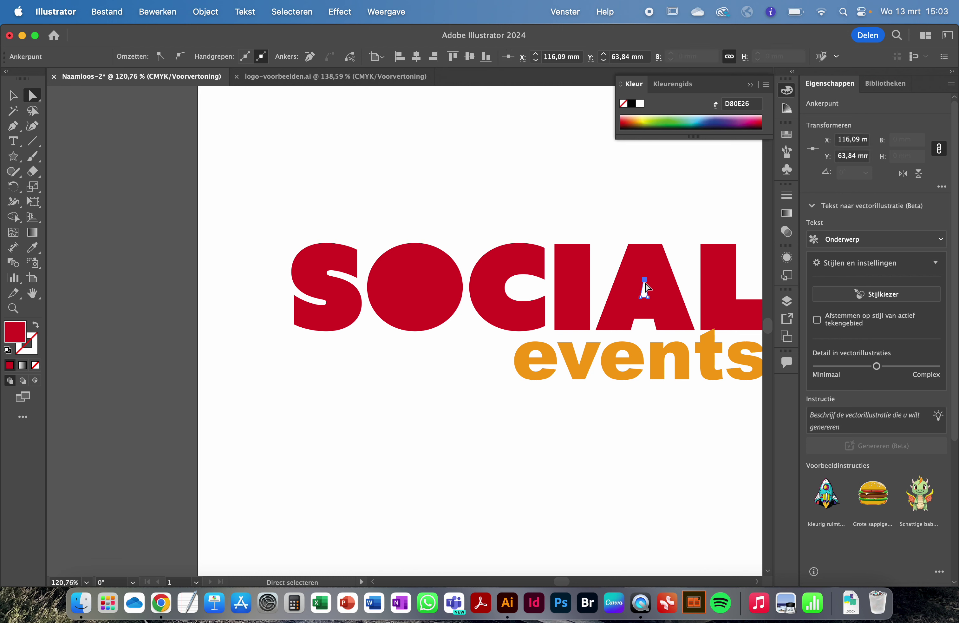
{"action": "key", "text": "Delete"}
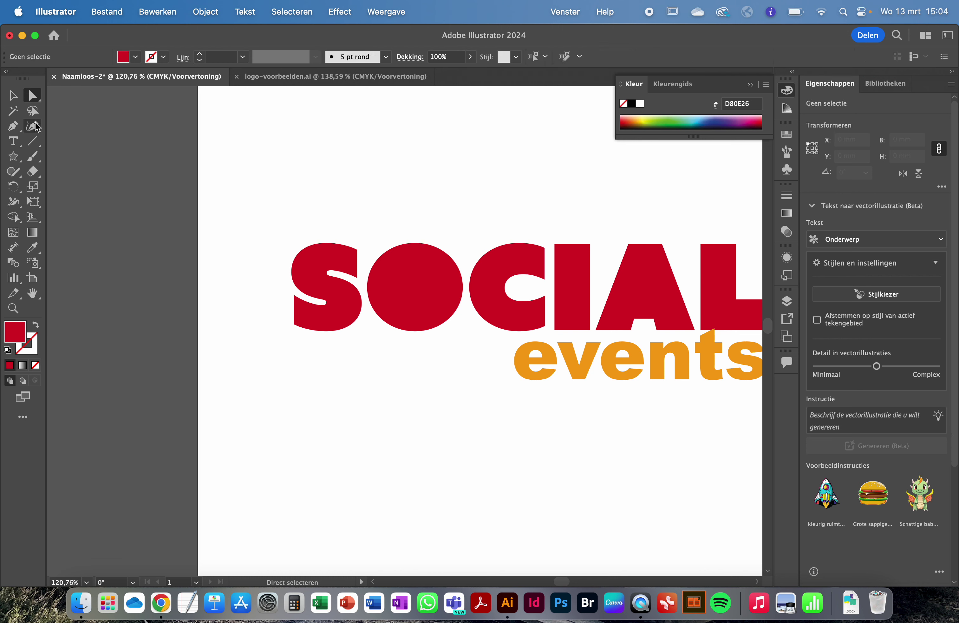
Step: Choose the Ellipse tool from the Star tool flyout
{"action": "left_click", "coordinate": [15, 159]}
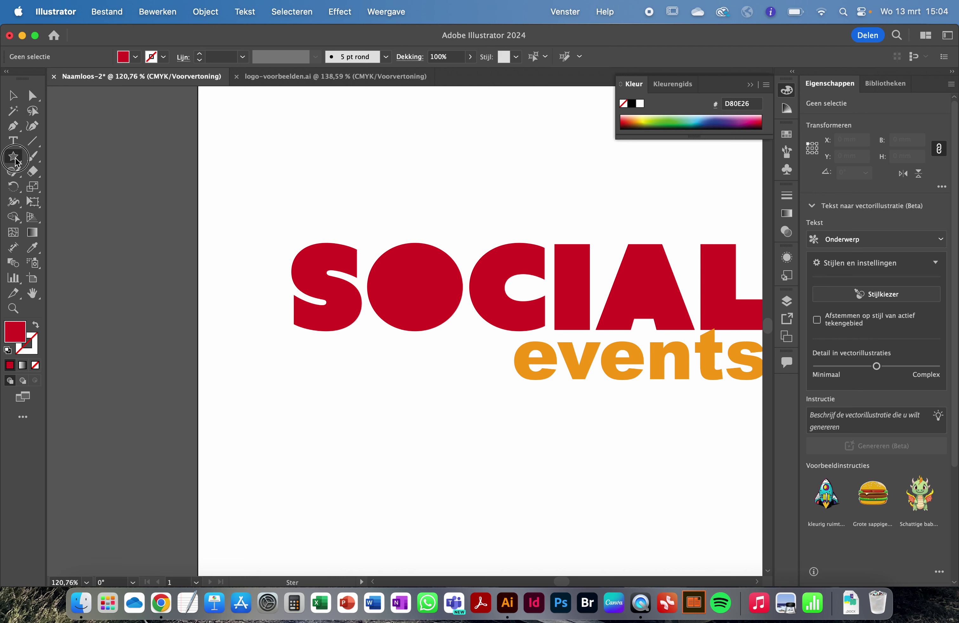
{"action": "left_click_drag", "start_coordinate": [15, 162], "coordinate": [74, 186]}
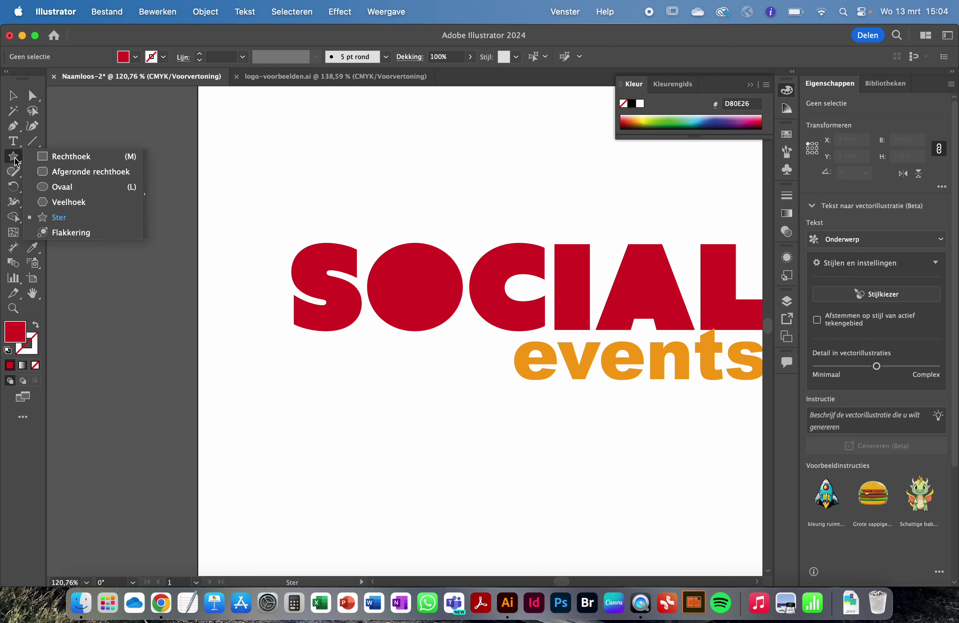
{"action": "left_click", "coordinate": [73, 187]}
Step: View the example logo in logo-voorbeelden.ai, then return to the untitled logo document
{"action": "left_click", "coordinate": [308, 78]}
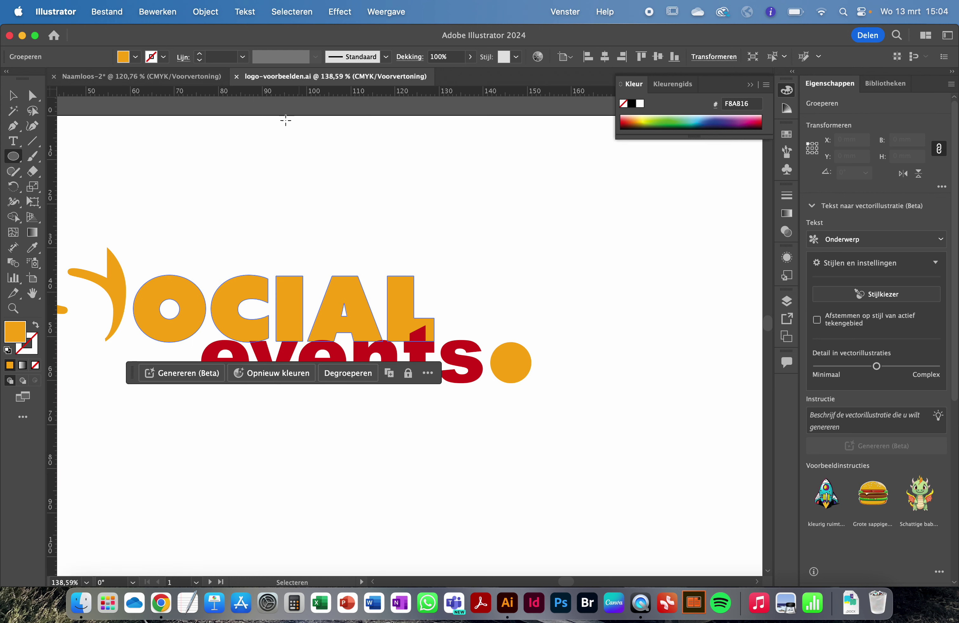
{"action": "scroll", "coordinate": [152, 261], "scroll_direction": "up", "scroll_amount": 2}
{"action": "scroll", "coordinate": [153, 261], "scroll_direction": "up", "scroll_amount": 2}
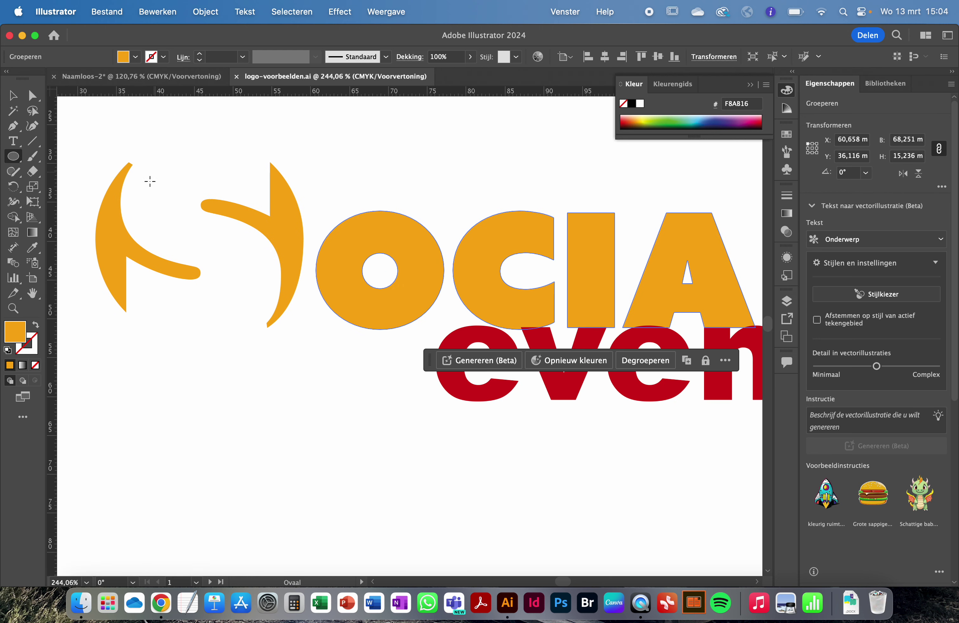
{"action": "scroll", "coordinate": [242, 239], "scroll_direction": "down", "scroll_amount": 2}
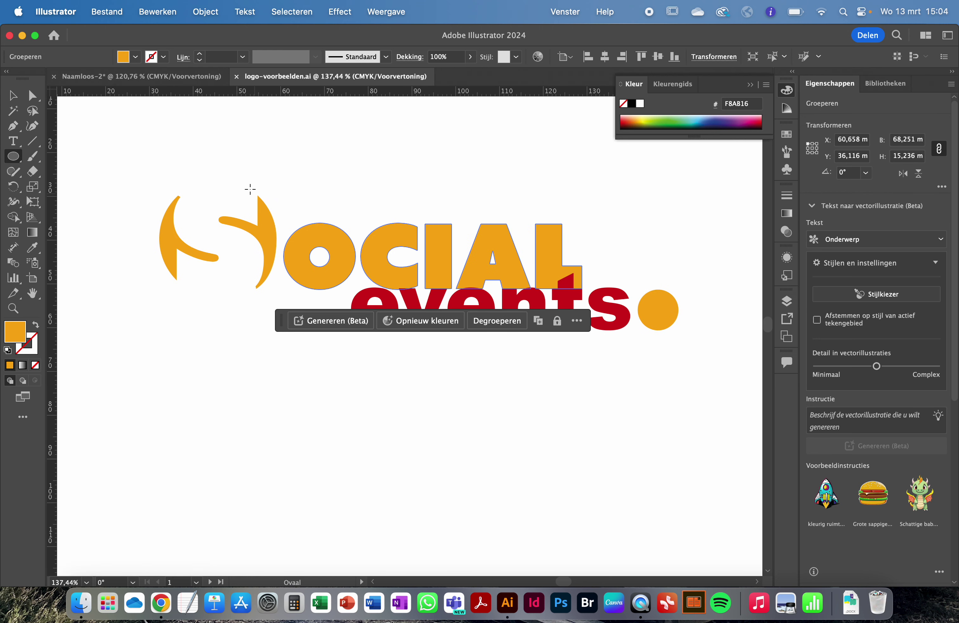
{"action": "left_click", "coordinate": [175, 72]}
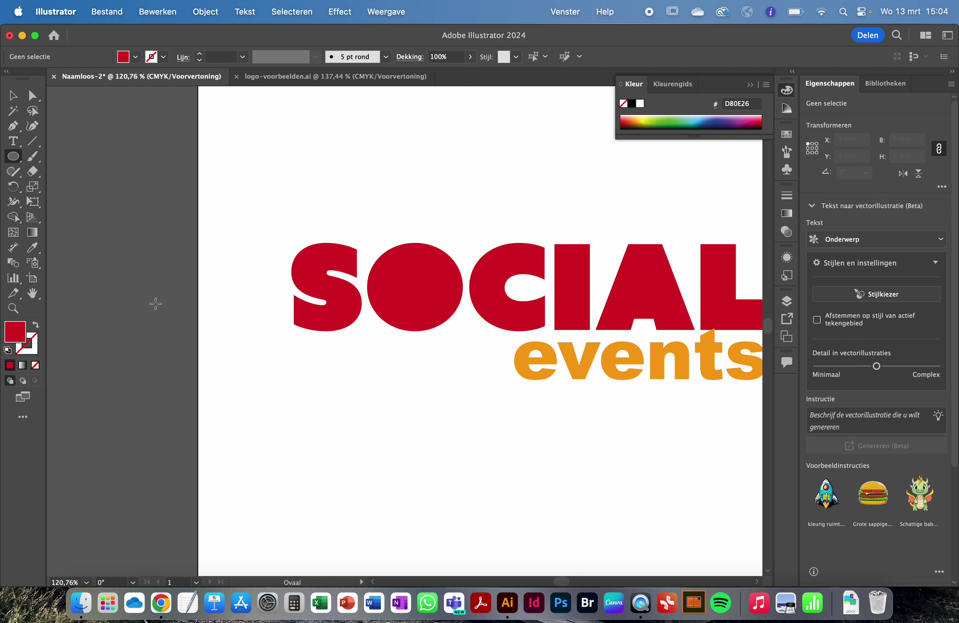
Step: Draw a green-filled circle below the S and move it up over the S
{"action": "left_click", "coordinate": [679, 117]}
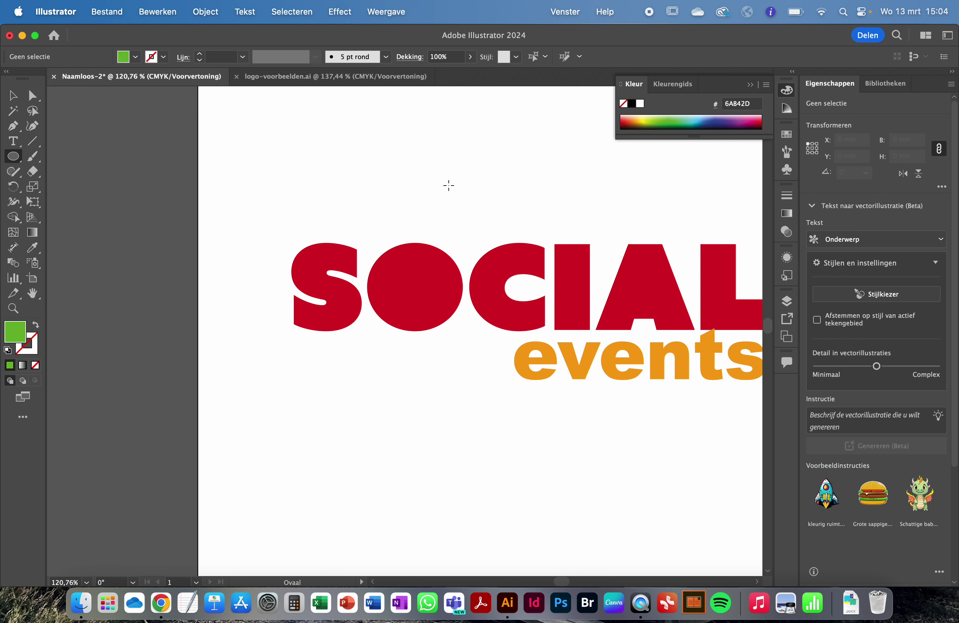
{"action": "left_click_drag", "start_coordinate": [286, 342], "coordinate": [379, 420]}
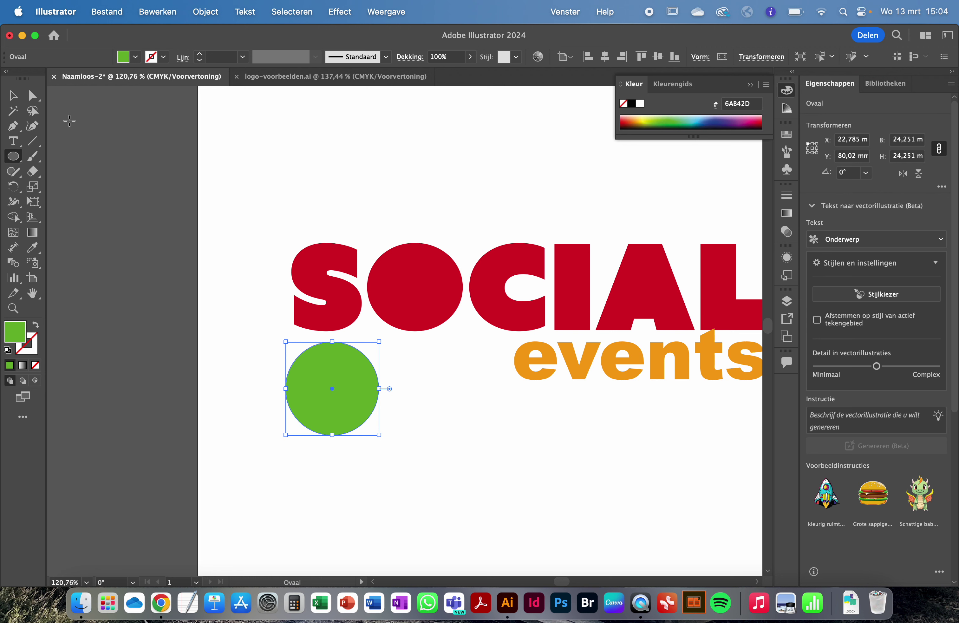
{"action": "left_click", "coordinate": [12, 95]}
{"action": "left_click_drag", "start_coordinate": [332, 369], "coordinate": [327, 279]}
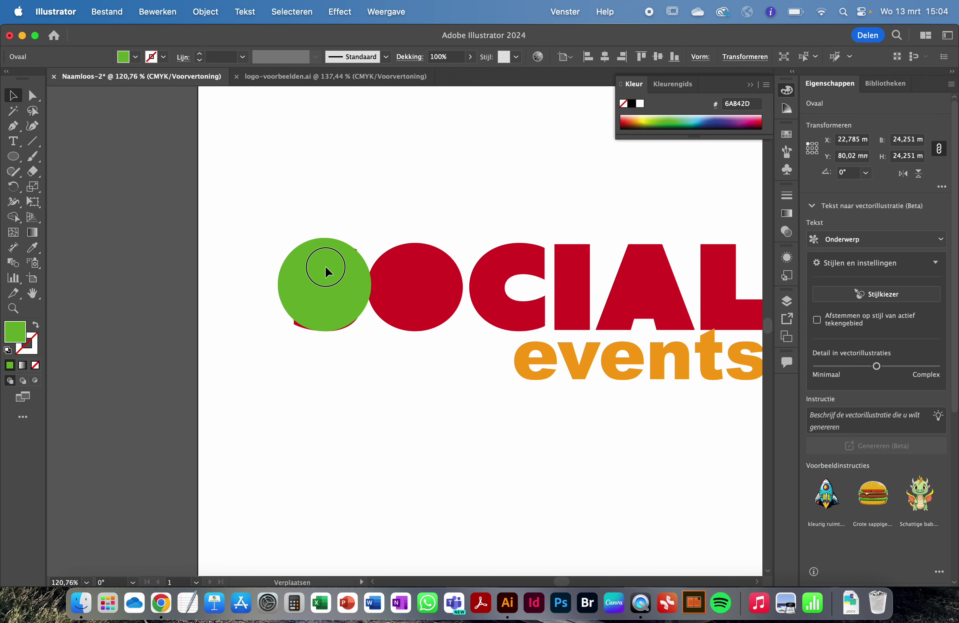
{"action": "left_click_drag", "start_coordinate": [327, 279], "coordinate": [324, 267]}
Step: Send the green circle behind the red S with Ordenen > Naar achtergrond
{"action": "right_click", "coordinate": [323, 266]}
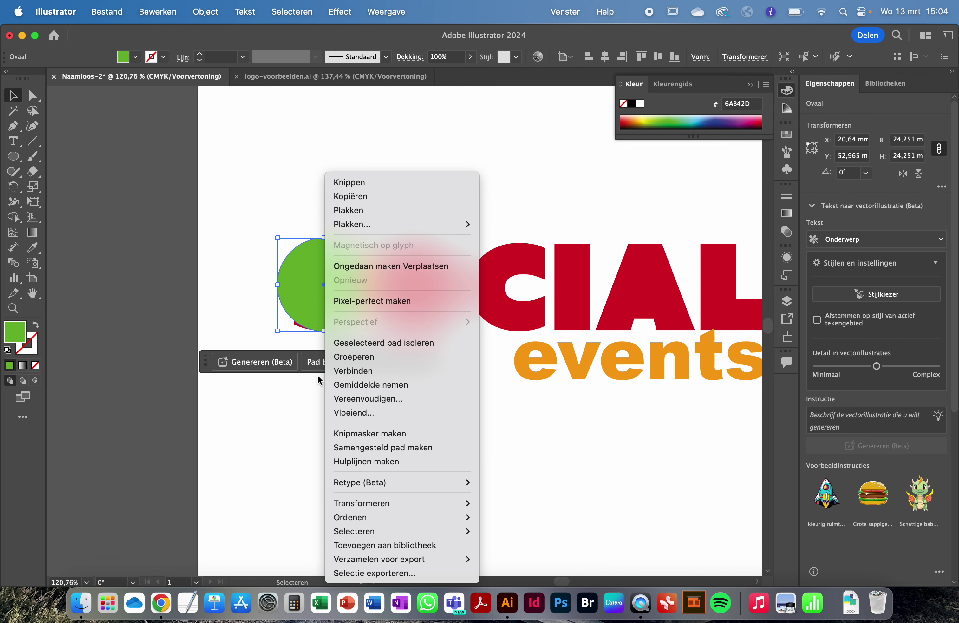
{"action": "mouse_move", "coordinate": [397, 517]}
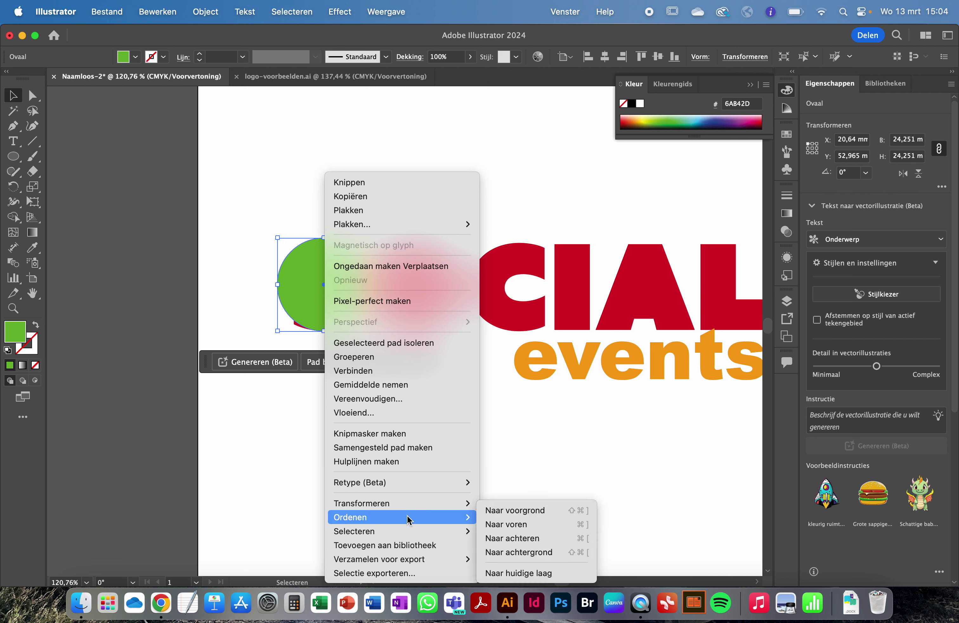
{"action": "left_click", "coordinate": [587, 553]}
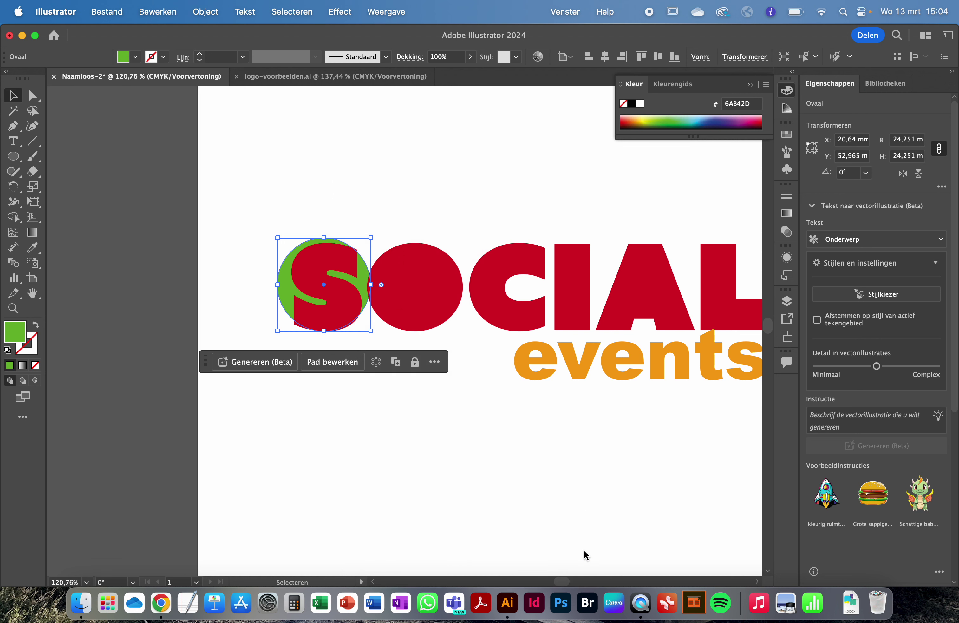
{"action": "left_click", "coordinate": [586, 555]}
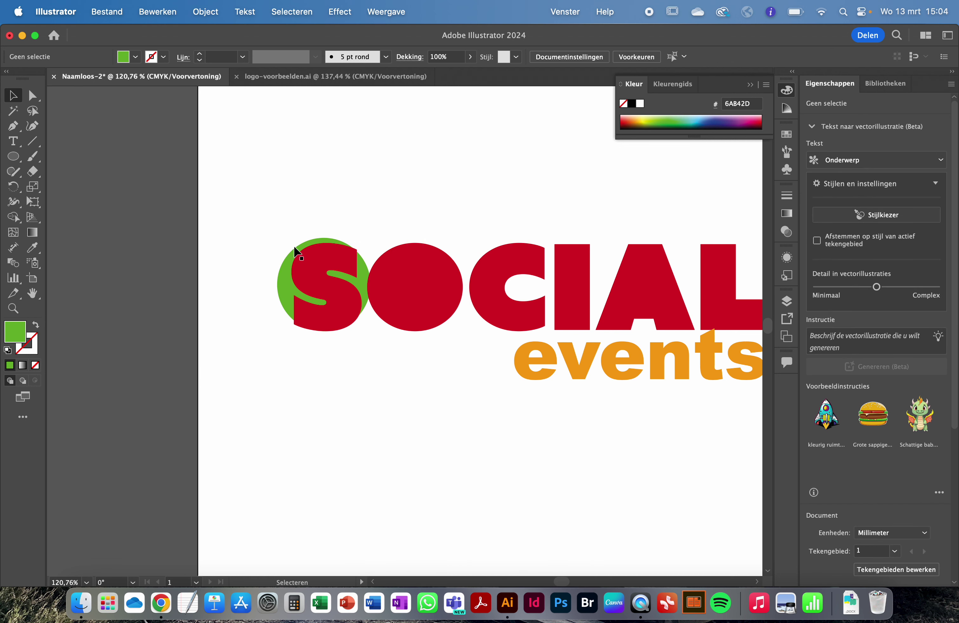
Step: Nudge the green circle slightly right so it centres around the S
{"action": "left_click", "coordinate": [286, 275]}
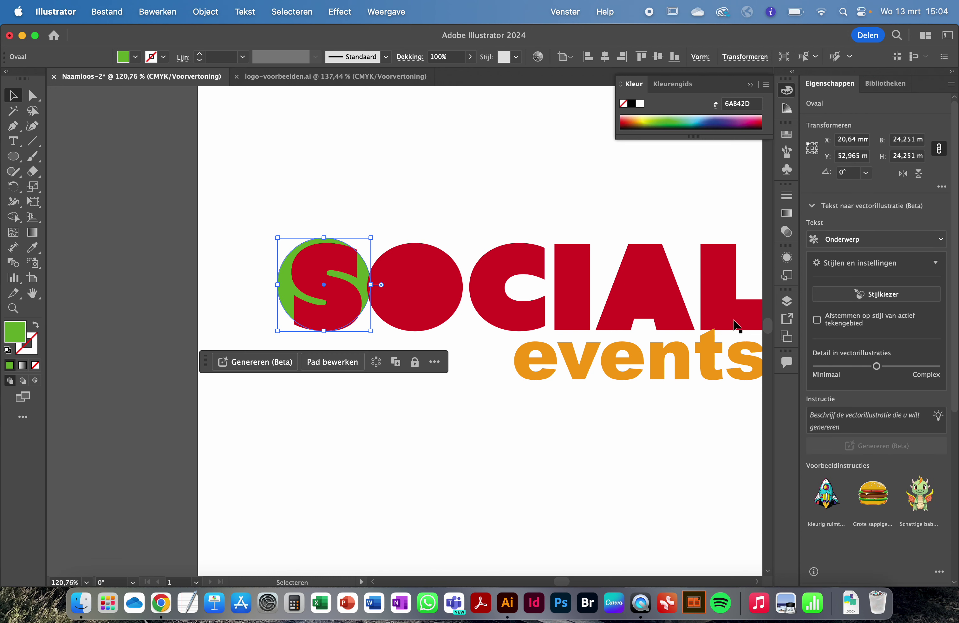
{"action": "left_click", "coordinate": [787, 303]}
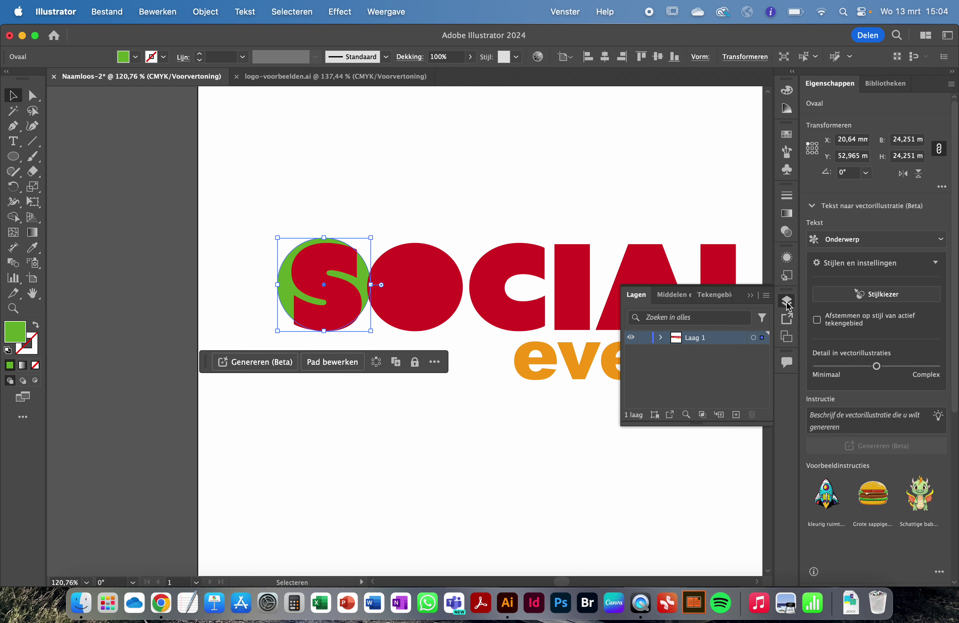
{"action": "left_click", "coordinate": [786, 304]}
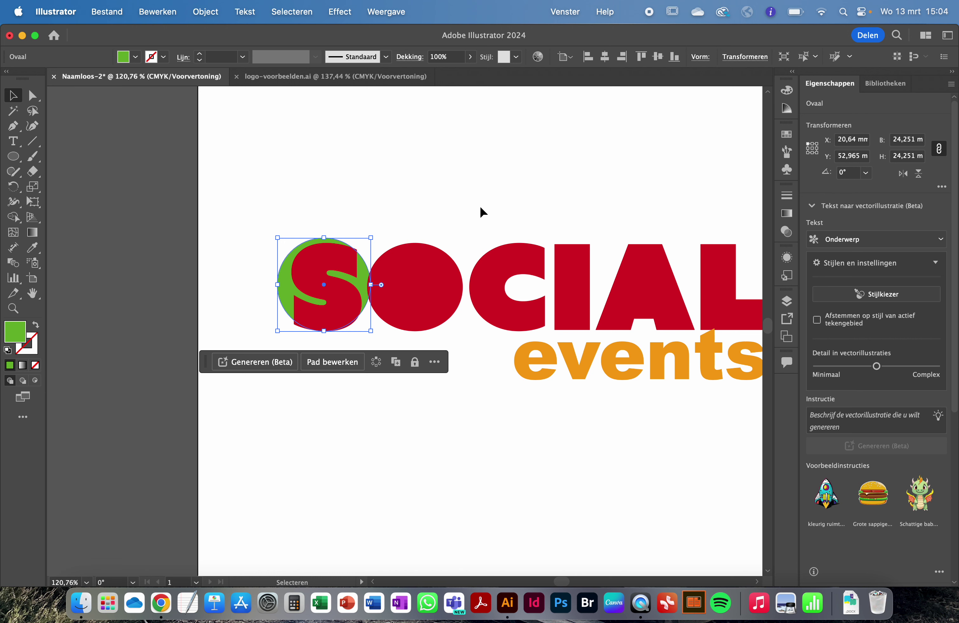
{"action": "scroll", "coordinate": [468, 193], "scroll_direction": "right", "scroll_amount": 3}
{"action": "scroll", "coordinate": [468, 193], "scroll_direction": "down", "scroll_amount": 2}
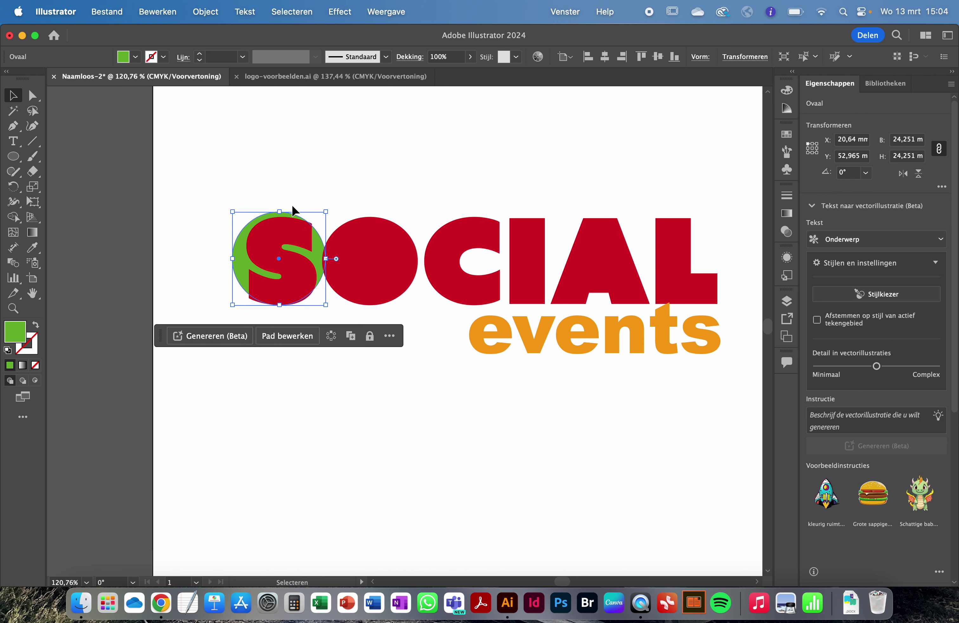
{"action": "left_click_drag", "start_coordinate": [236, 244], "coordinate": [238, 245]}
{"action": "scroll", "coordinate": [238, 245], "scroll_direction": "up", "scroll_amount": 5}
Step: Reposition and slightly shrink the green circle so it hugs the red S
{"action": "left_click_drag", "start_coordinate": [453, 170], "coordinate": [449, 175]}
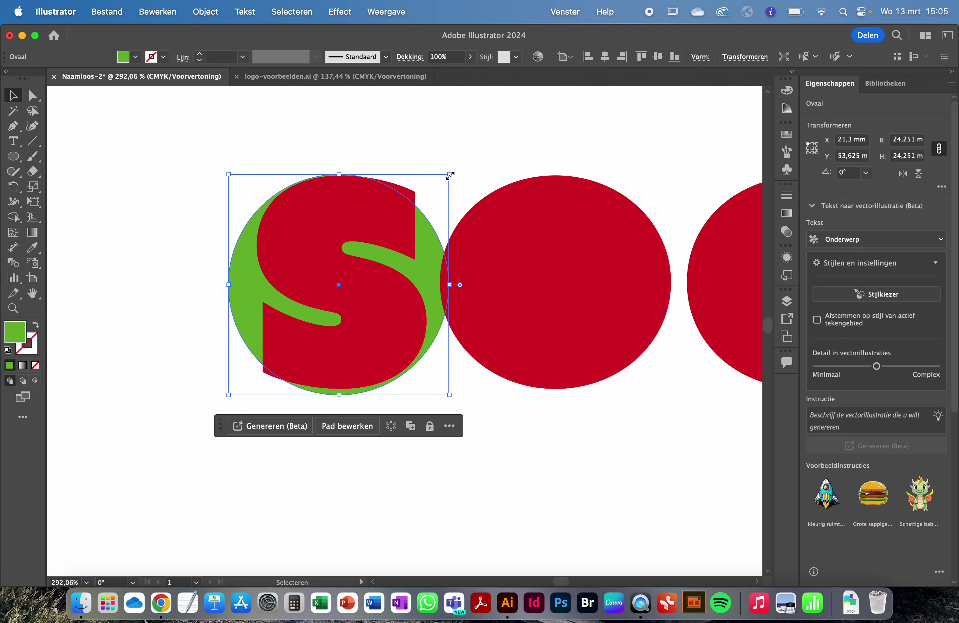
{"action": "left_click_drag", "start_coordinate": [426, 254], "coordinate": [431, 252]}
{"action": "left_click_drag", "start_coordinate": [242, 256], "coordinate": [240, 254]}
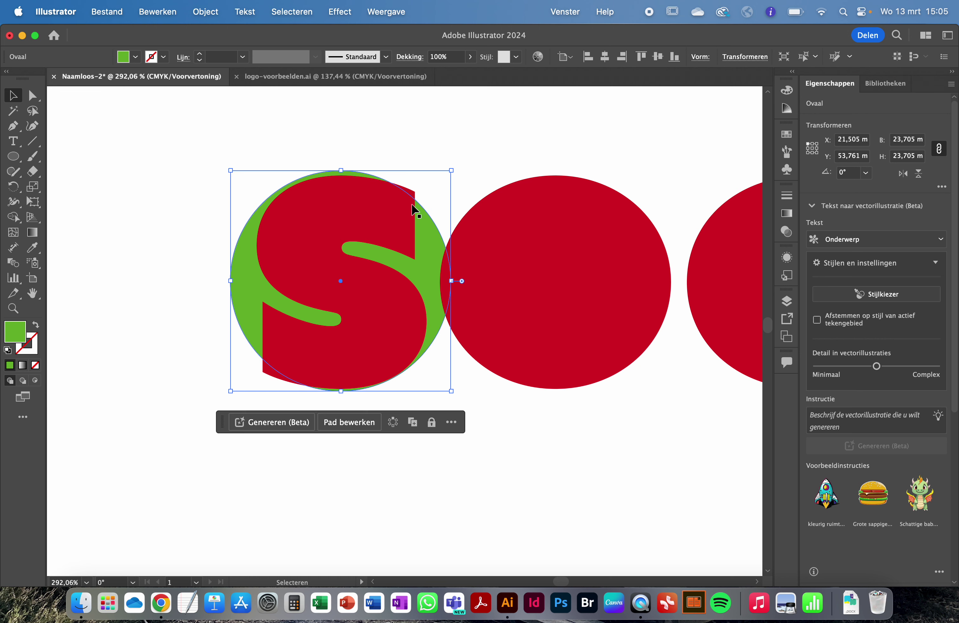
{"action": "left_click", "coordinate": [242, 242]}
{"action": "left_click_drag", "start_coordinate": [242, 242], "coordinate": [242, 240]}
Step: Open the Pathfinder panel from Venster and switch to the Groep selecteren tool
{"action": "left_click", "coordinate": [573, 5]}
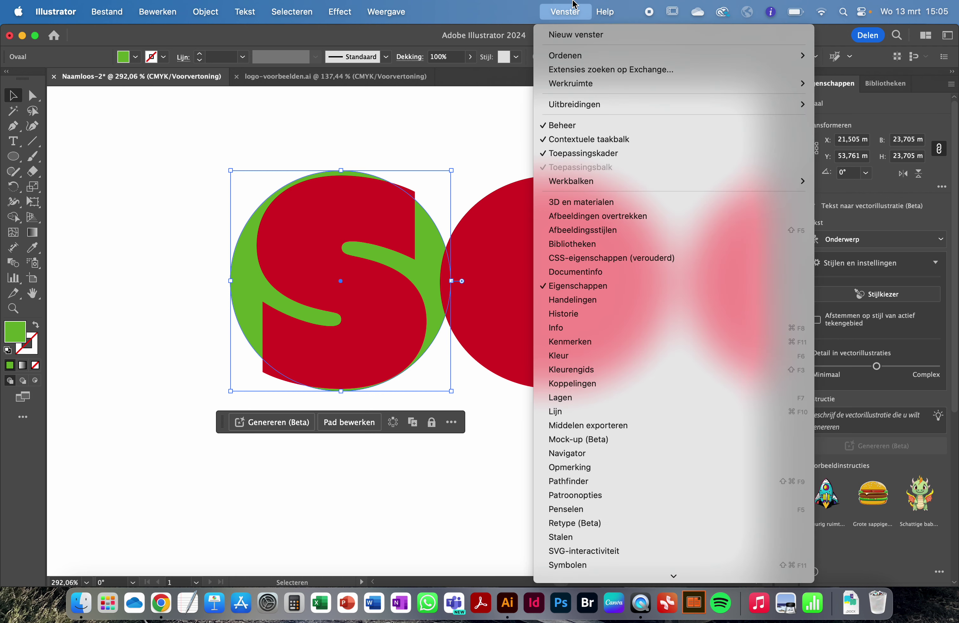
{"action": "left_click", "coordinate": [586, 481]}
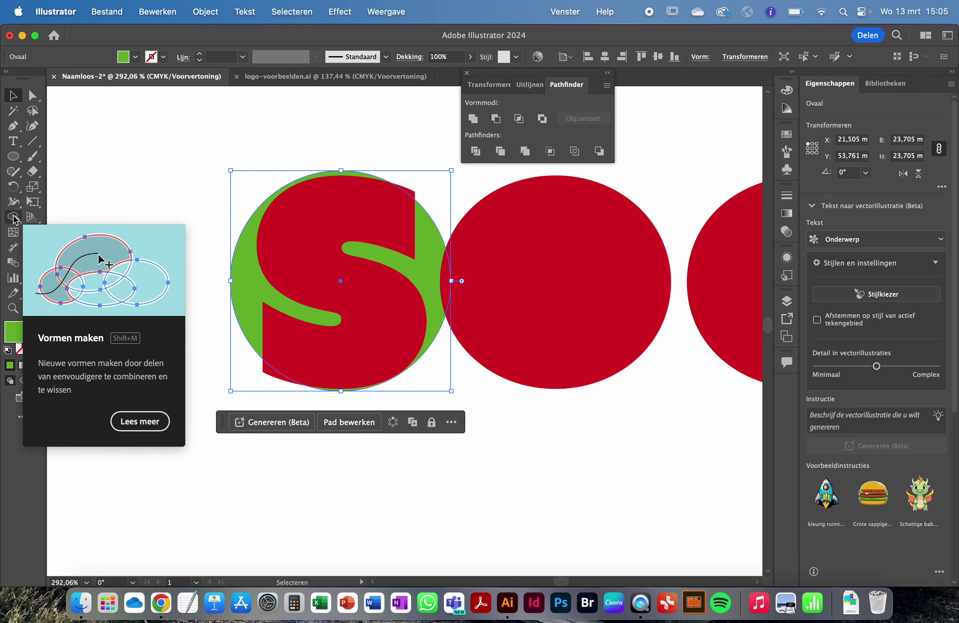
{"action": "left_click", "coordinate": [35, 98]}
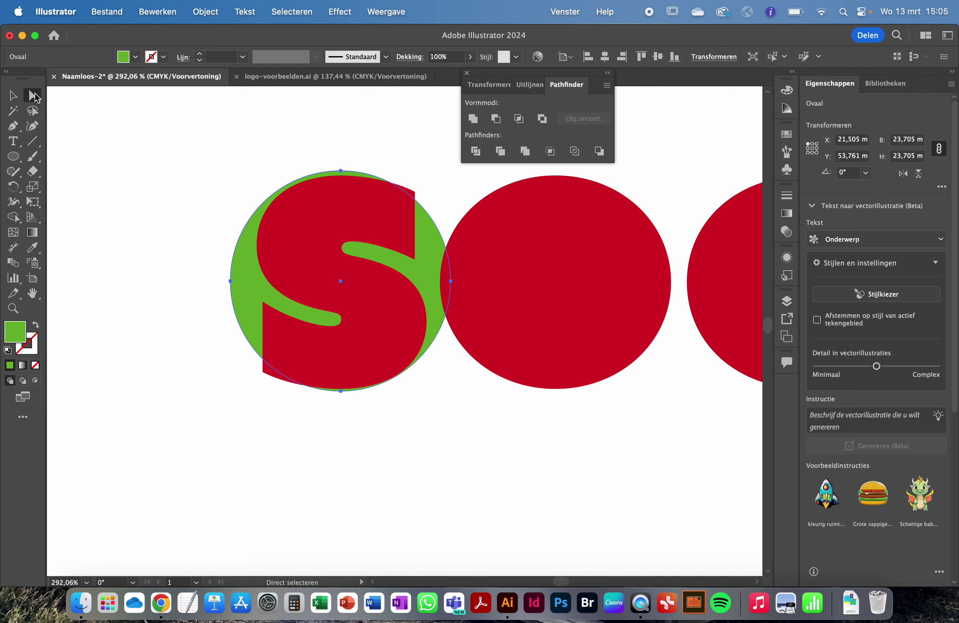
{"action": "left_click", "coordinate": [39, 97]}
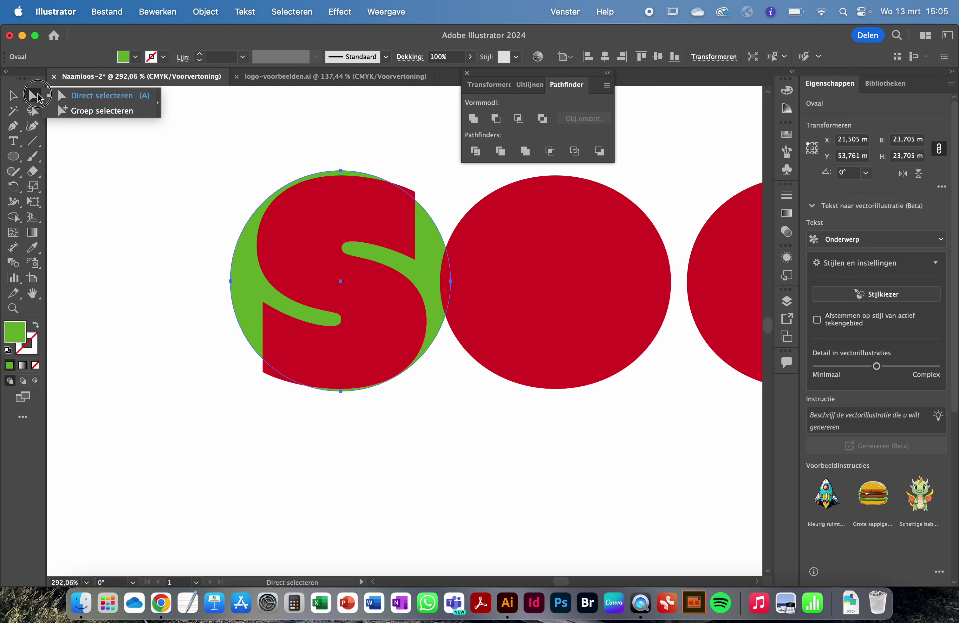
{"action": "left_click", "coordinate": [13, 96]}
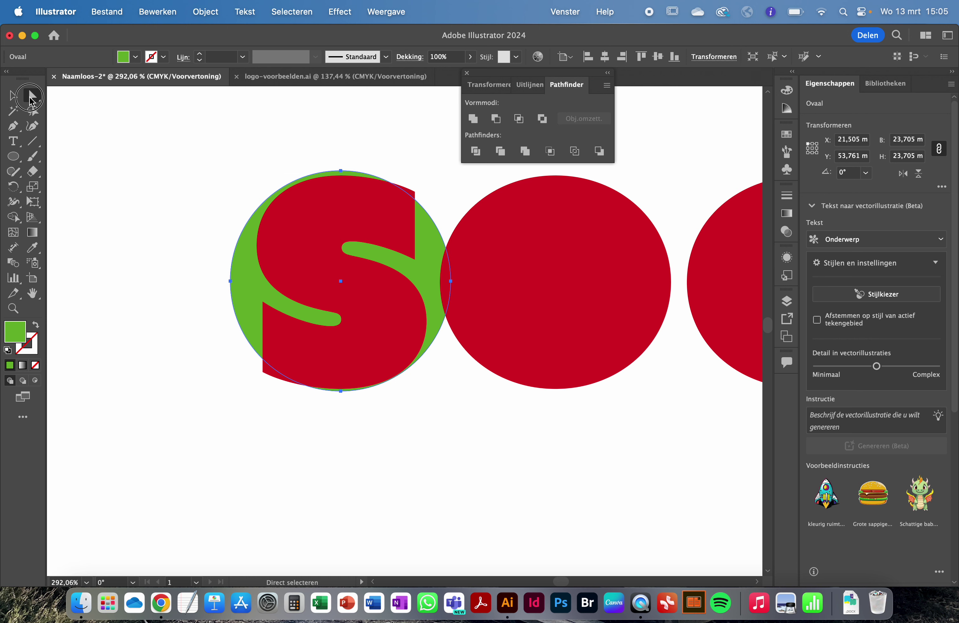
{"action": "left_click", "coordinate": [30, 98]}
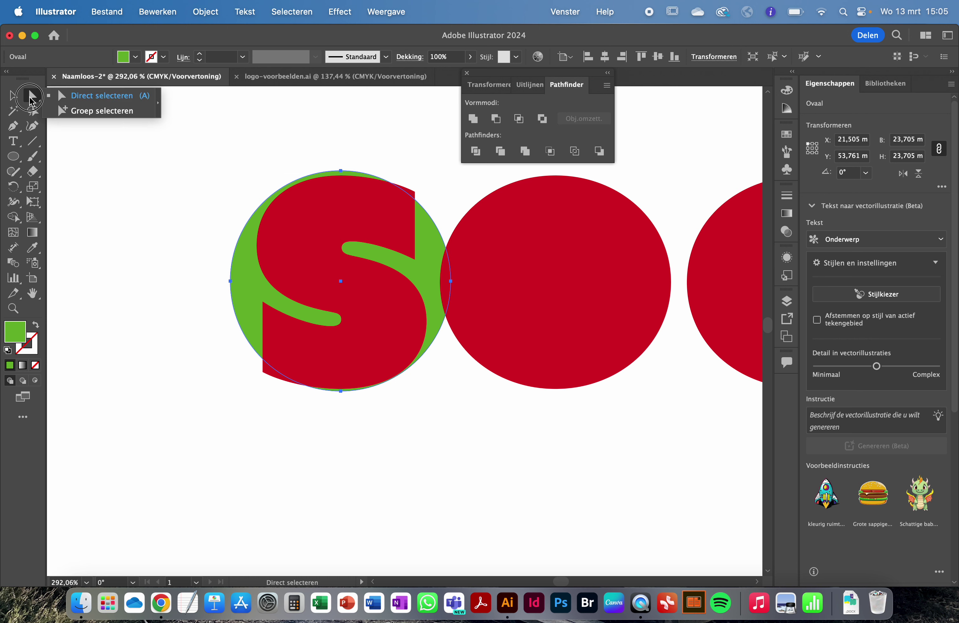
{"action": "left_click", "coordinate": [87, 111]}
Step: Subtract the S from the green circle with Pathfinder's Voorkant verwijderen (Minus Front)
{"action": "left_click_drag", "start_coordinate": [206, 186], "coordinate": [426, 381]}
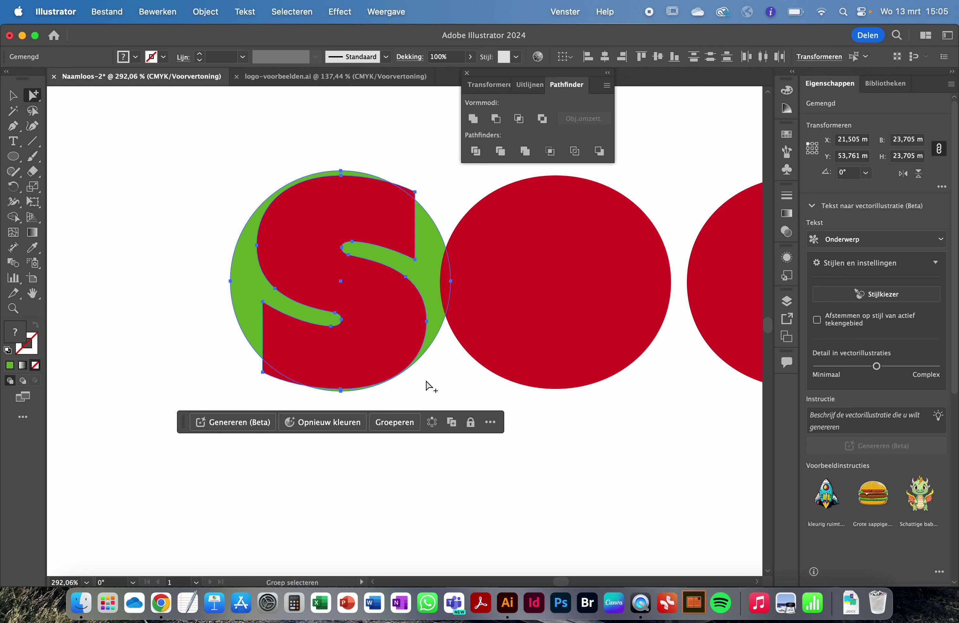
{"action": "left_click", "coordinate": [275, 190]}
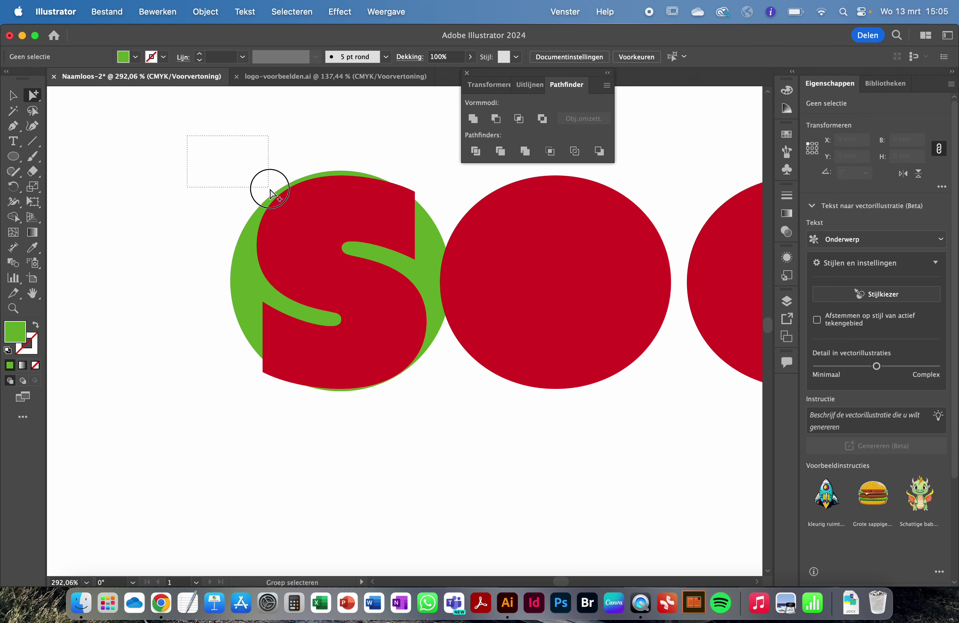
{"action": "left_click_drag", "start_coordinate": [198, 141], "coordinate": [425, 426]}
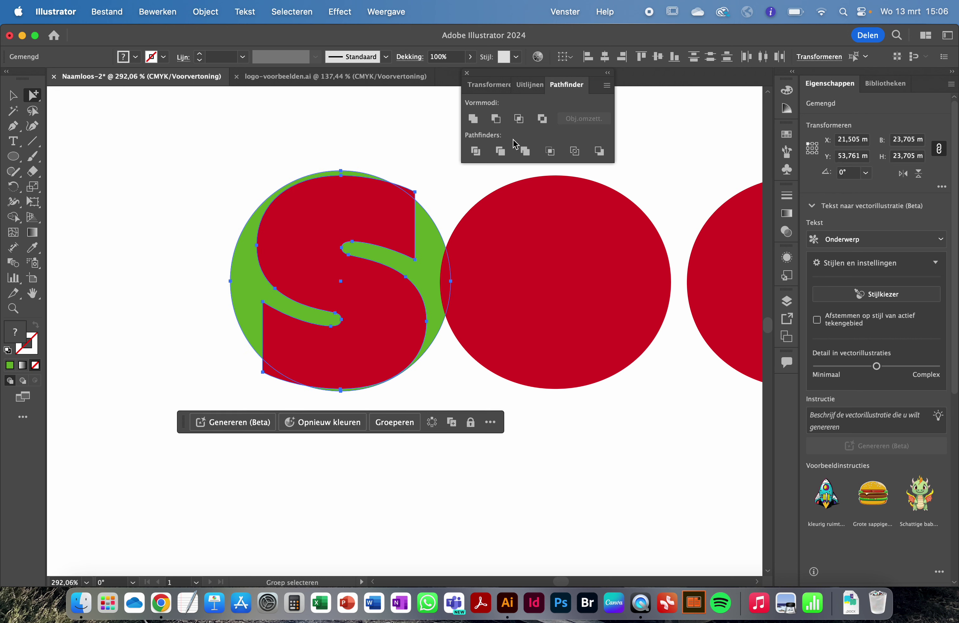
{"action": "left_click", "coordinate": [495, 119]}
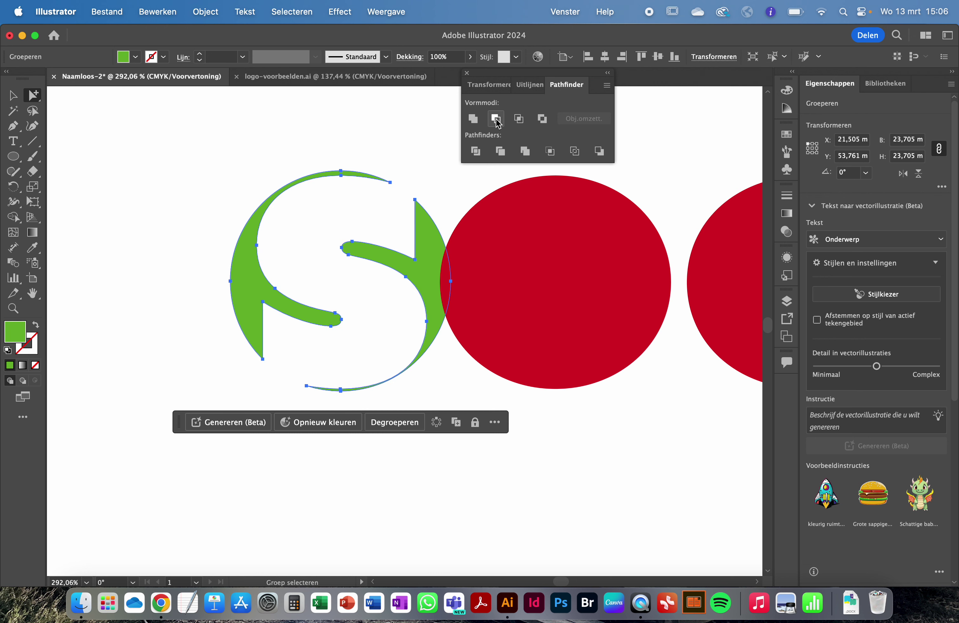
{"action": "left_click", "coordinate": [407, 197]}
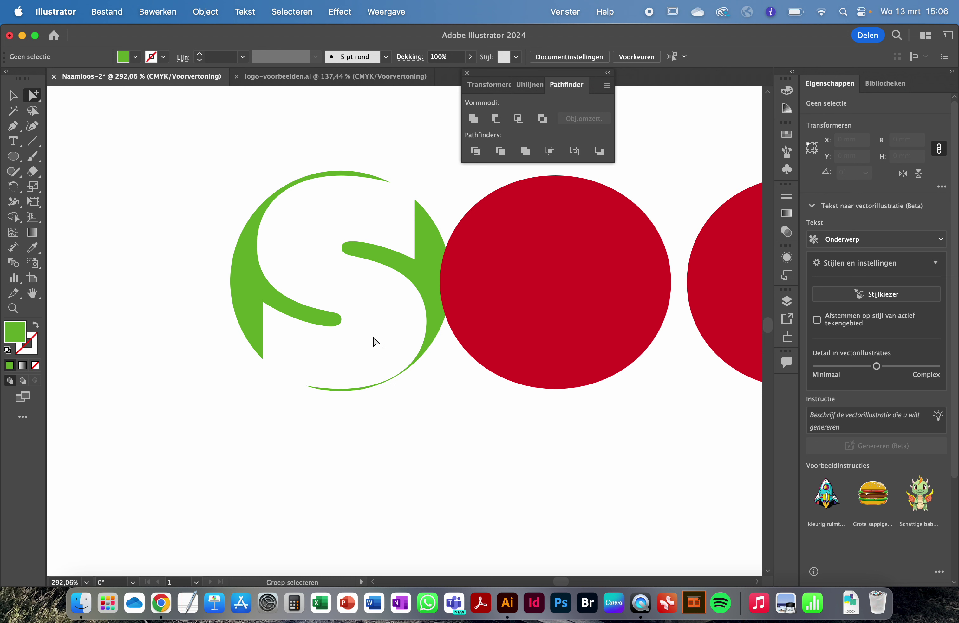
Step: Select the red OCIAL letters with the Groep selecteren tool
{"action": "scroll", "coordinate": [510, 275], "scroll_direction": "down", "scroll_amount": 5}
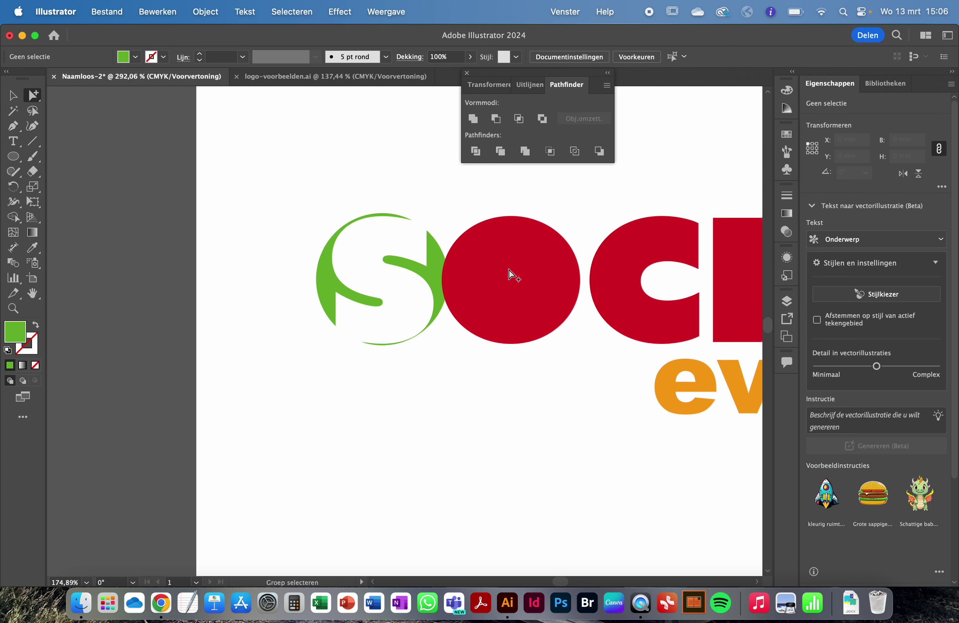
{"action": "scroll", "coordinate": [510, 274], "scroll_direction": "down", "scroll_amount": 5}
{"action": "scroll", "coordinate": [364, 222], "scroll_direction": "down", "scroll_amount": 2}
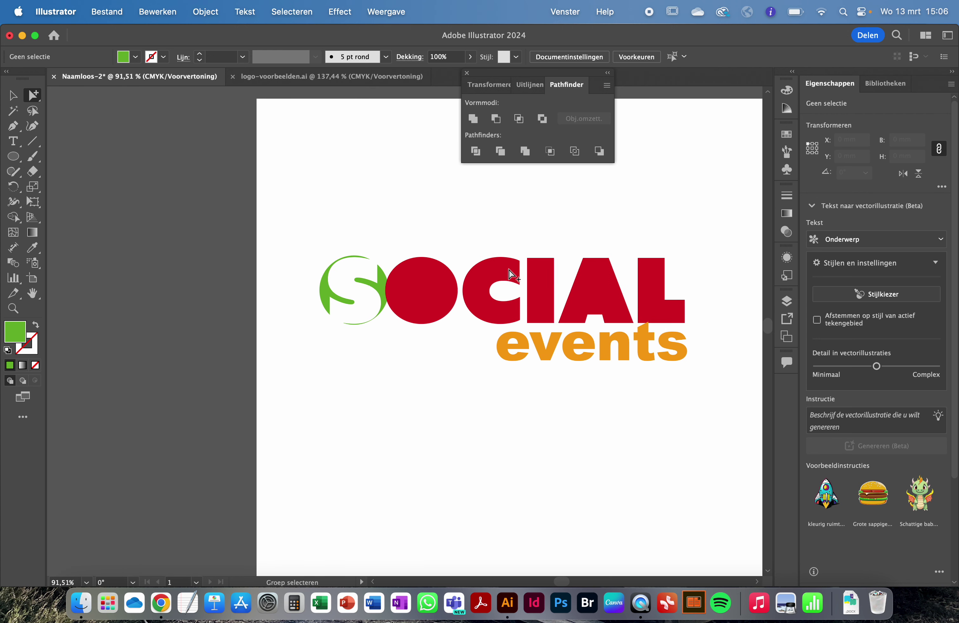
{"action": "left_click_drag", "start_coordinate": [33, 95], "coordinate": [112, 111]}
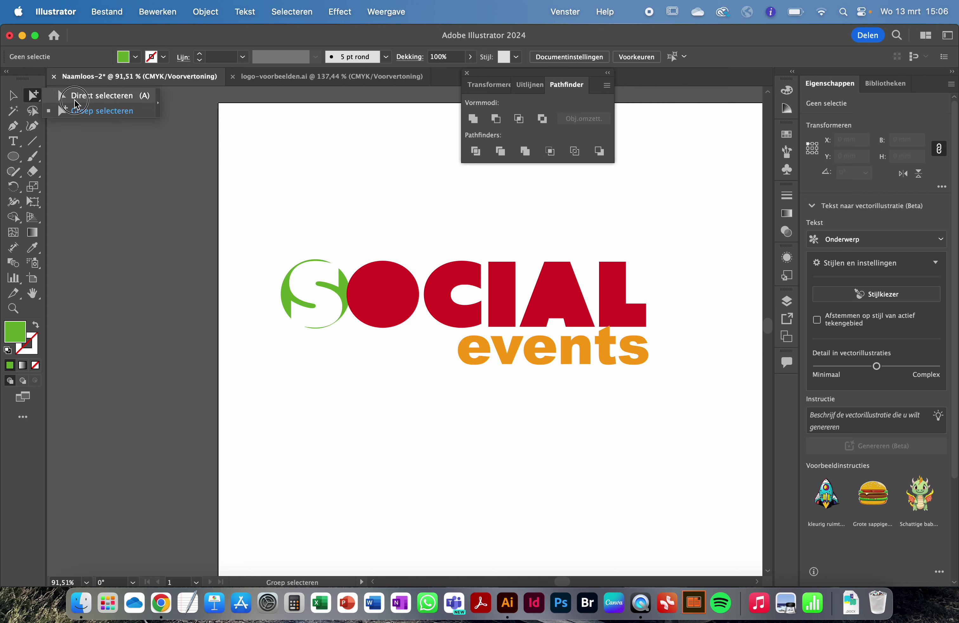
{"action": "left_click", "coordinate": [112, 112]}
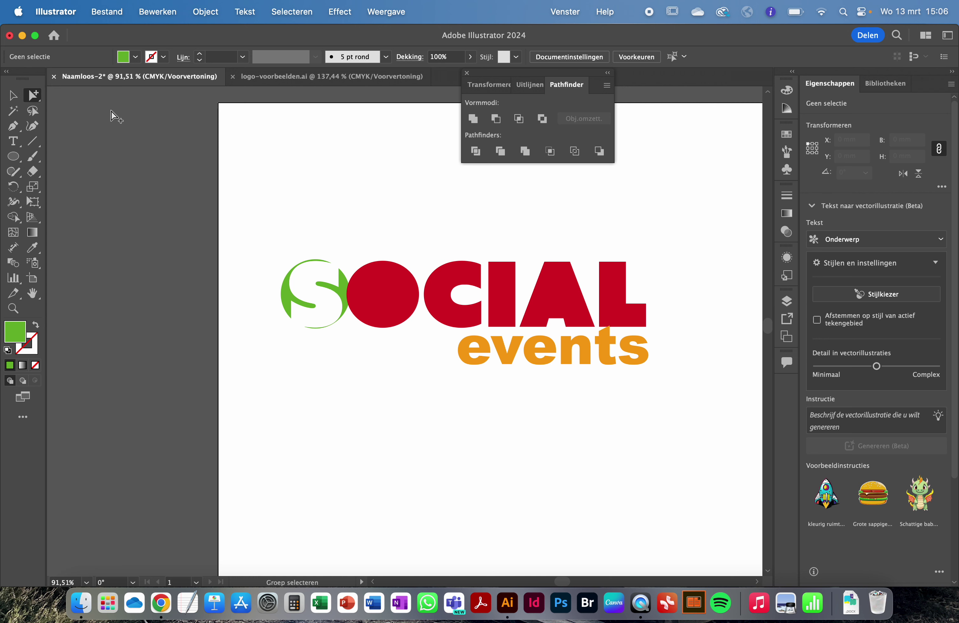
{"action": "left_click_drag", "start_coordinate": [409, 254], "coordinate": [635, 300]}
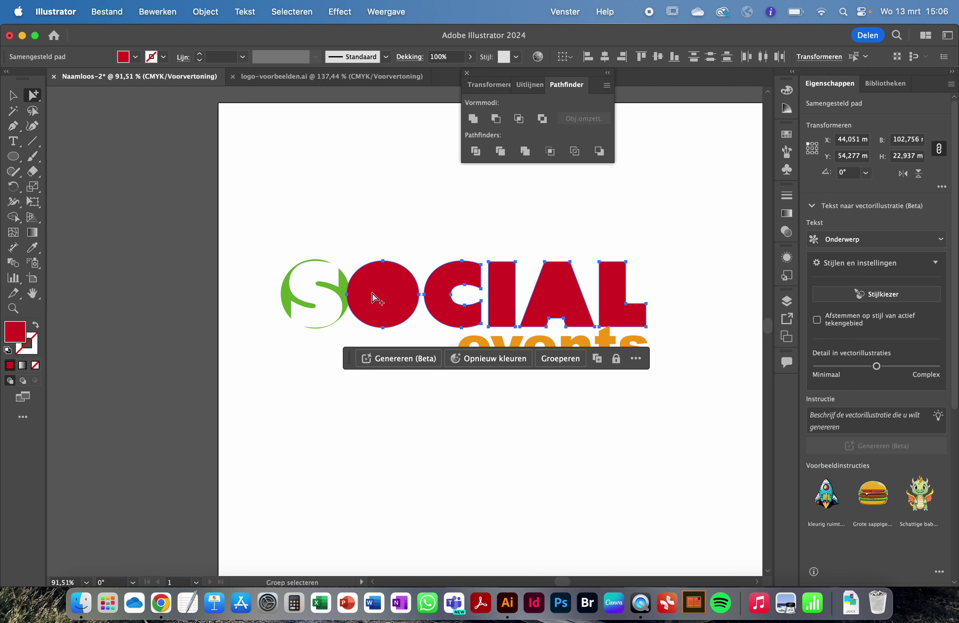
Step: Shift the OCIAL lettering slightly right beside the green S, then deselect
{"action": "left_click_drag", "start_coordinate": [379, 294], "coordinate": [386, 290]}
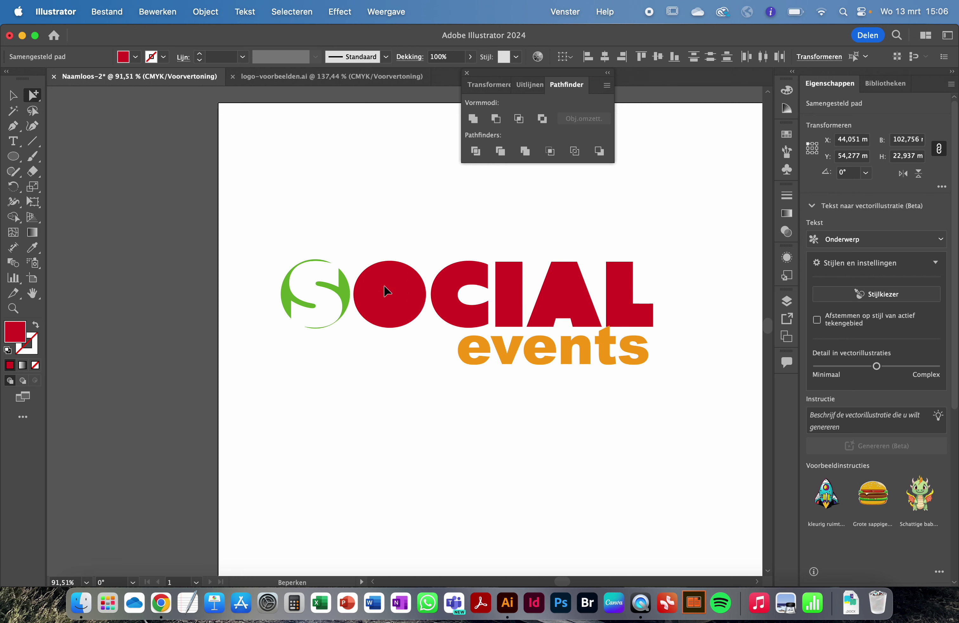
{"action": "mouse_move", "coordinate": [384, 287]}
{"action": "left_mouse_down"}
{"action": "mouse_move", "coordinate": [386, 278]}
{"action": "mouse_move", "coordinate": [389, 292]}
{"action": "left_mouse_up"}
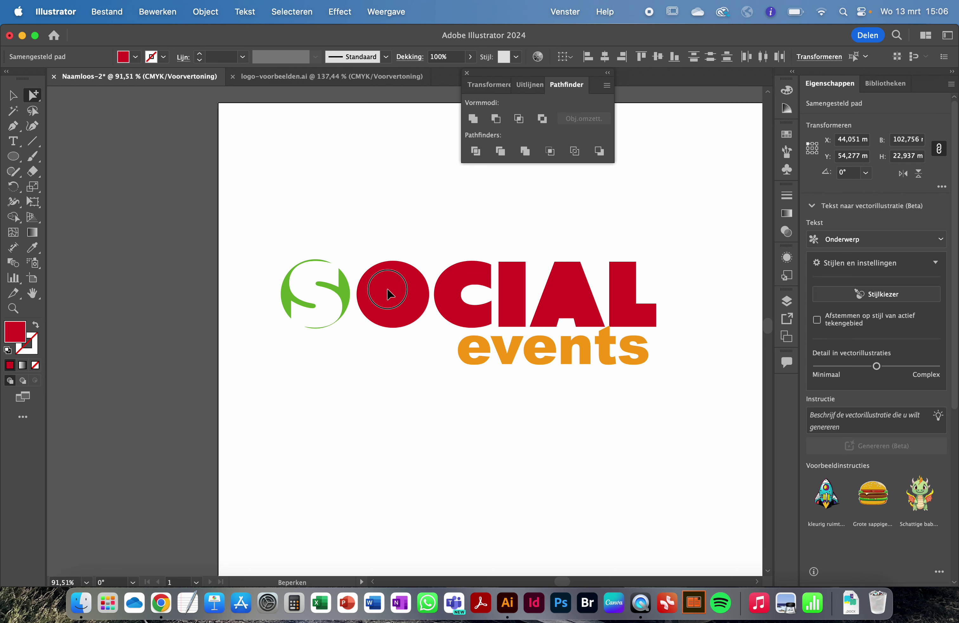
{"action": "left_click_drag", "start_coordinate": [389, 294], "coordinate": [386, 295]}
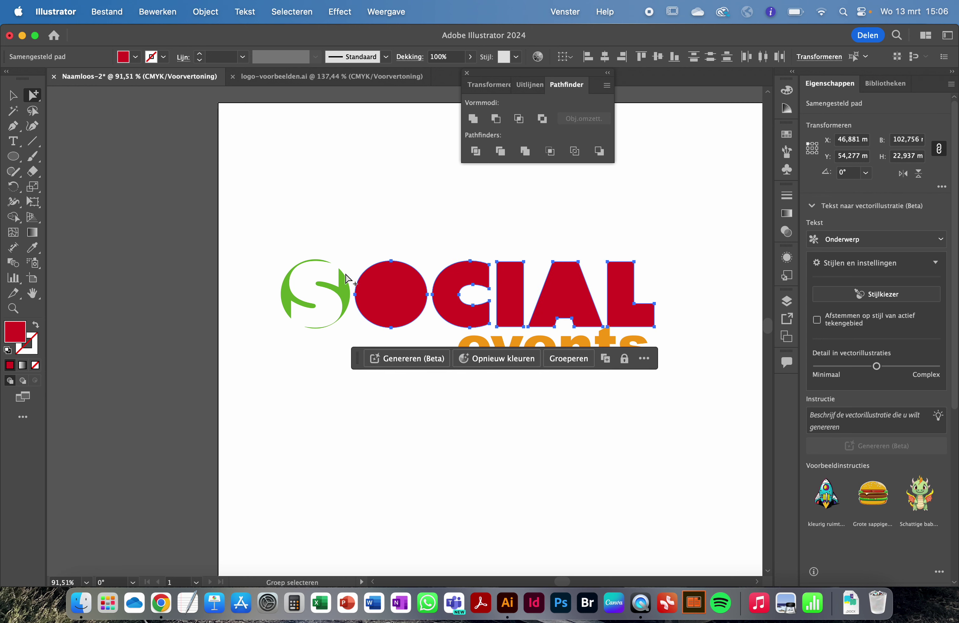
{"action": "left_click", "coordinate": [564, 231]}
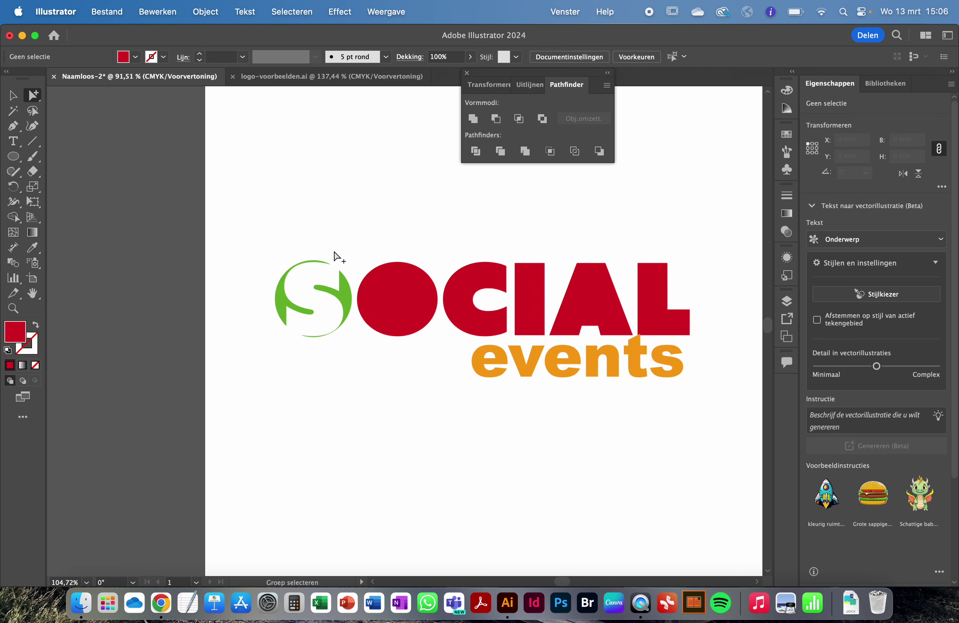
{"action": "scroll", "coordinate": [334, 251], "scroll_direction": "up", "scroll_amount": 5}
{"action": "left_click_drag", "start_coordinate": [34, 96], "coordinate": [62, 96]}
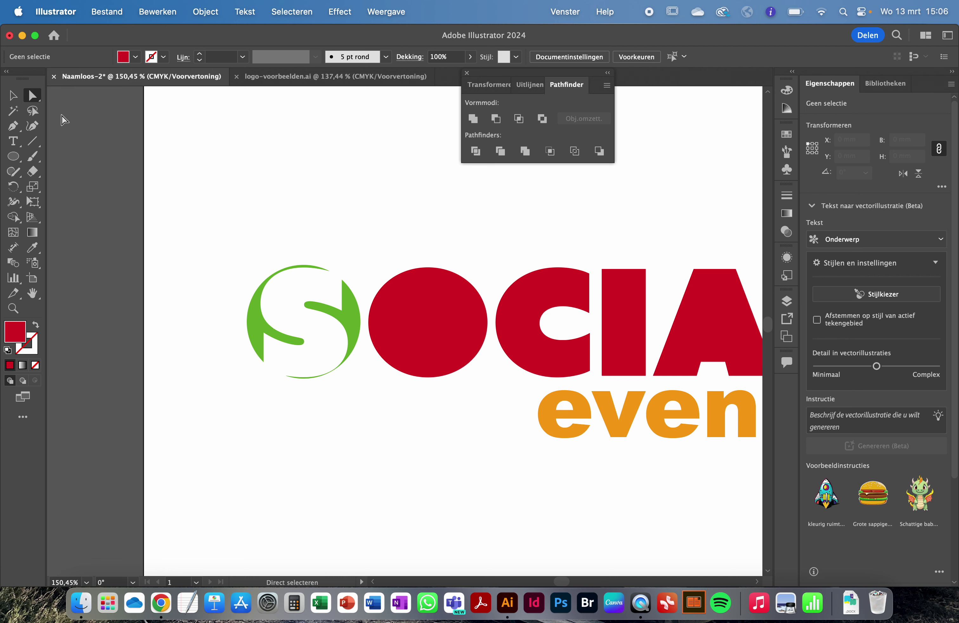
Step: Delete the end anchor of the S's lower tail to shorten it
{"action": "scroll", "coordinate": [290, 323], "scroll_direction": "up", "scroll_amount": 5}
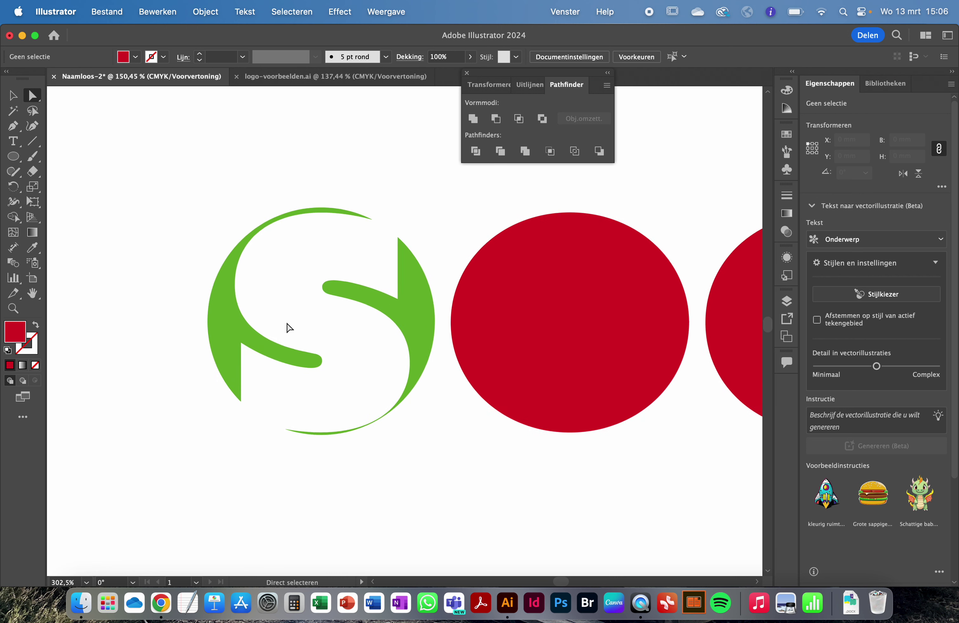
{"action": "left_click", "coordinate": [286, 430]}
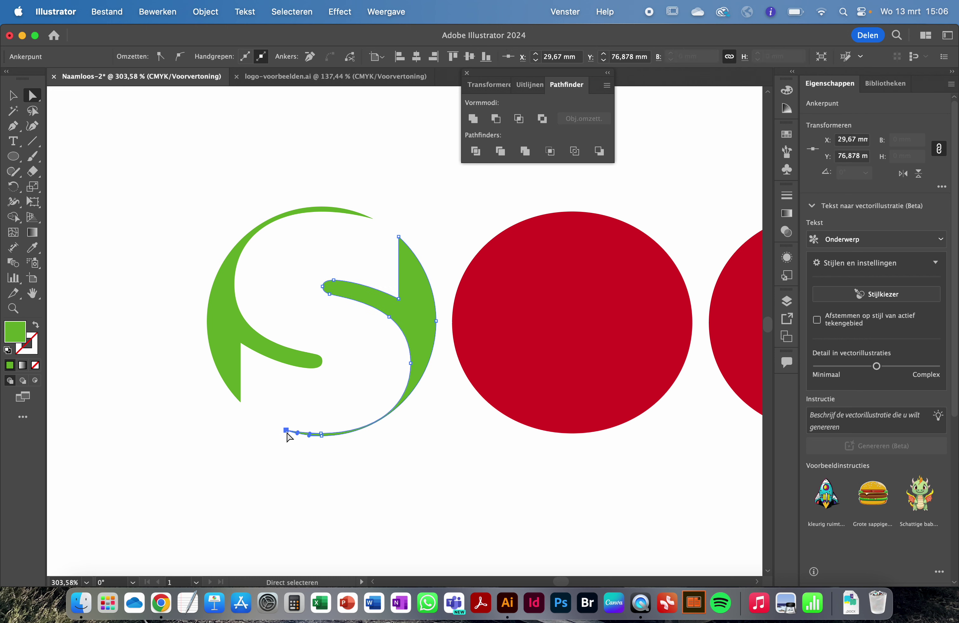
{"action": "key", "text": "Delete"}
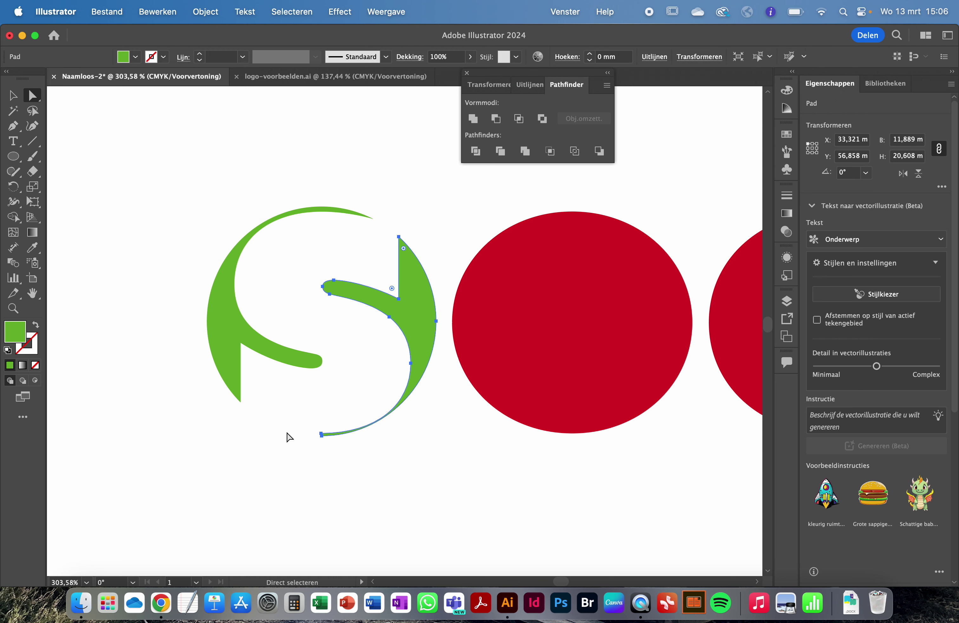
{"action": "left_click", "coordinate": [317, 410]}
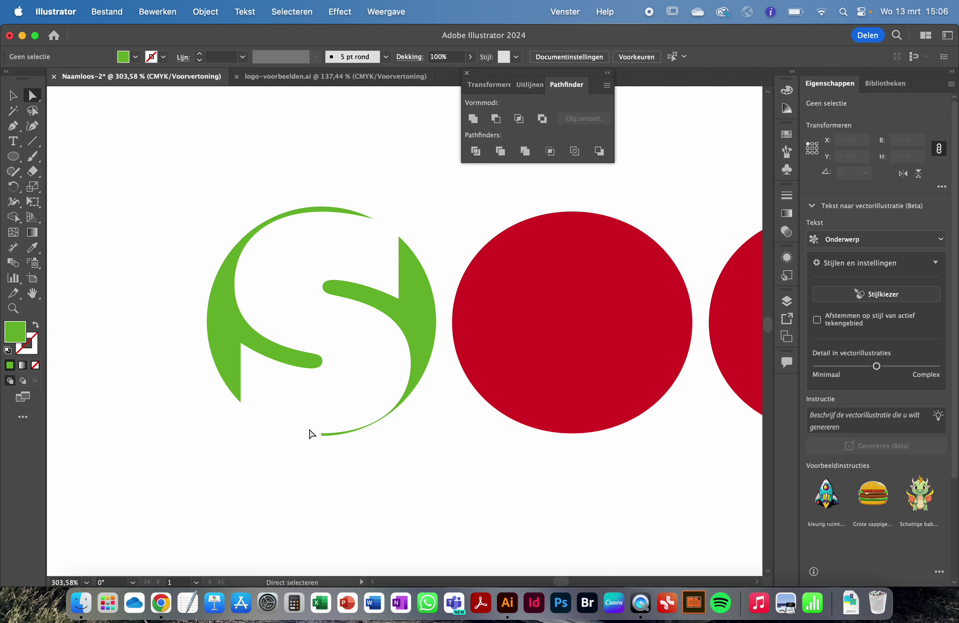
{"action": "scroll", "coordinate": [341, 442], "scroll_direction": "up", "scroll_amount": 5}
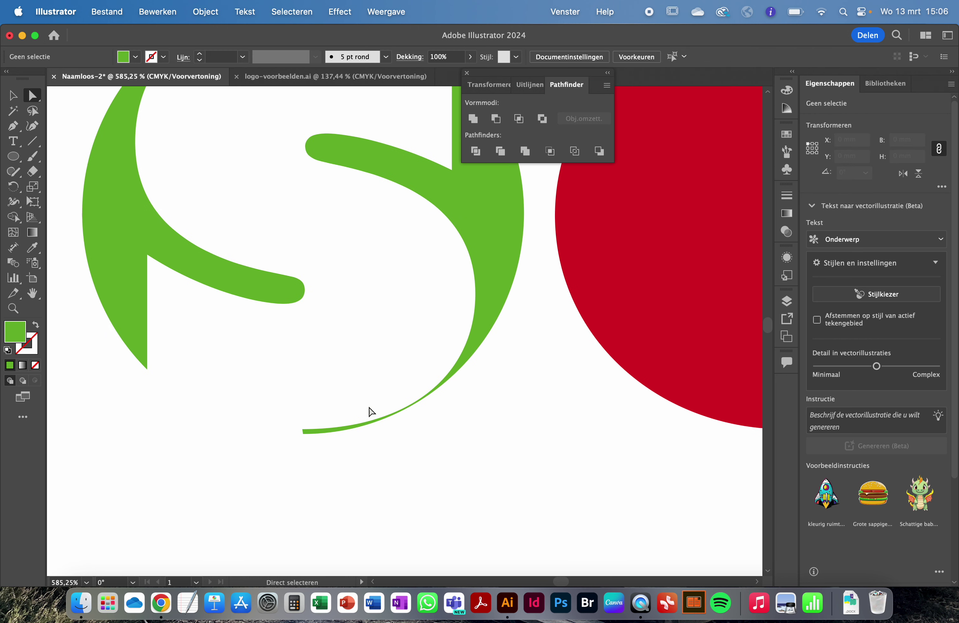
{"action": "left_click", "coordinate": [304, 431]}
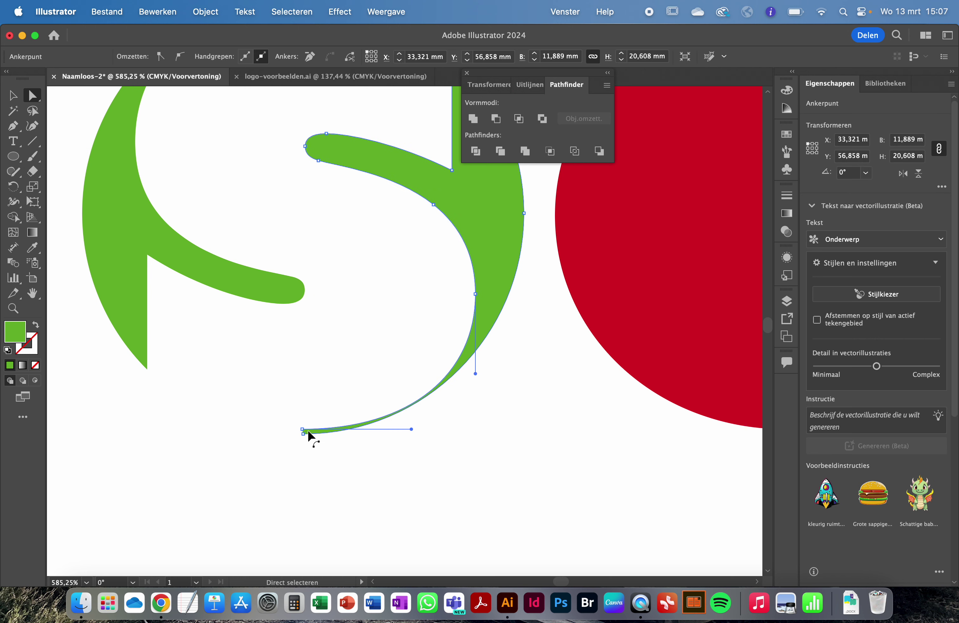
Step: Delete the upper arc's tip anchor, undoing an accidental removal of the top arc
{"action": "scroll", "coordinate": [310, 385], "scroll_direction": "up", "scroll_amount": 3}
{"action": "scroll", "coordinate": [311, 386], "scroll_direction": "up", "scroll_amount": 2}
{"action": "scroll", "coordinate": [305, 384], "scroll_direction": "up", "scroll_amount": 2}
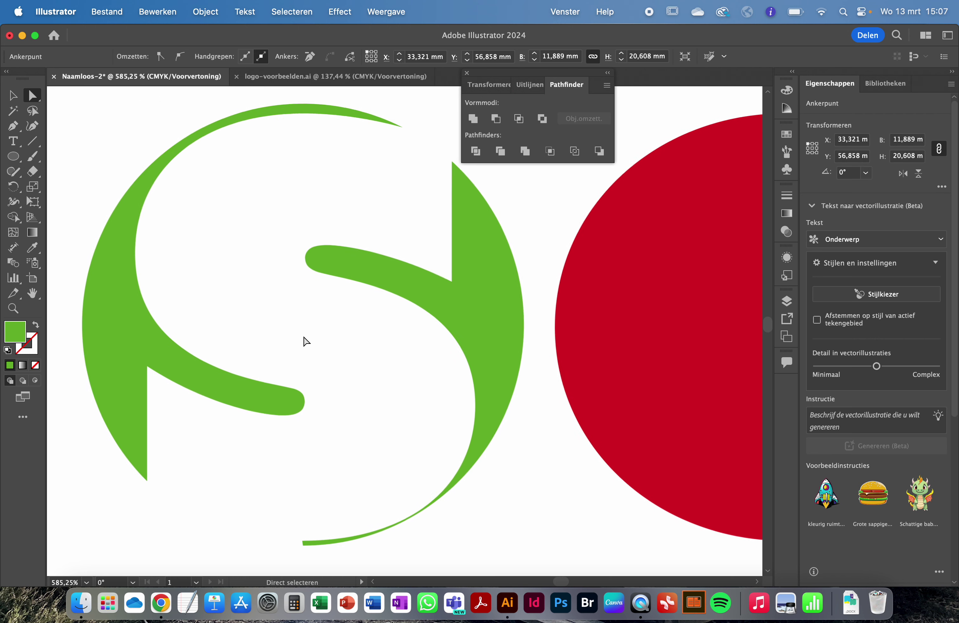
{"action": "scroll", "coordinate": [305, 384], "scroll_direction": "up", "scroll_amount": 1}
{"action": "left_click", "coordinate": [403, 132]}
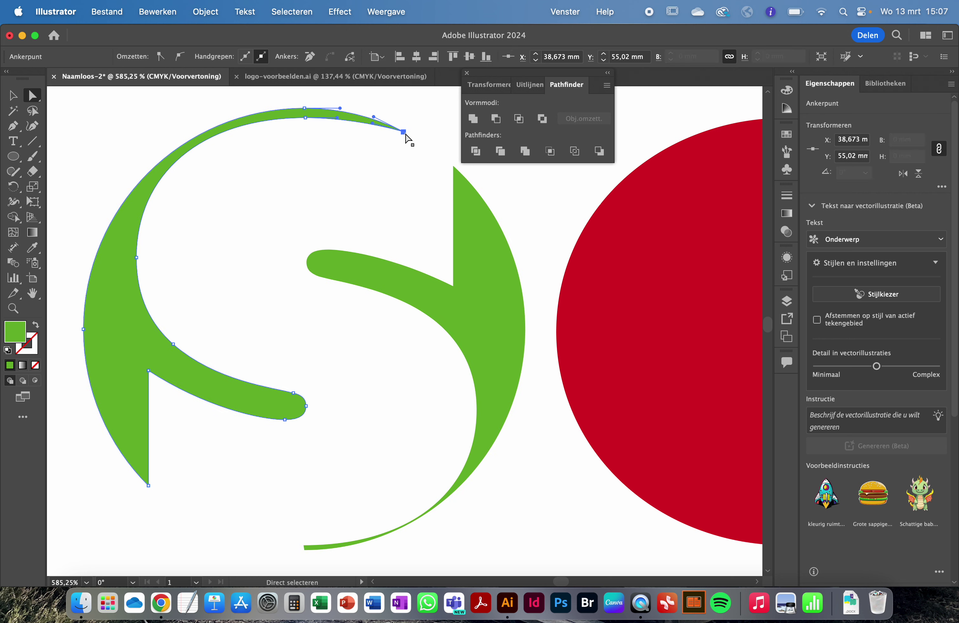
{"action": "key", "text": "Delete"}
{"action": "left_click", "coordinate": [391, 139]}
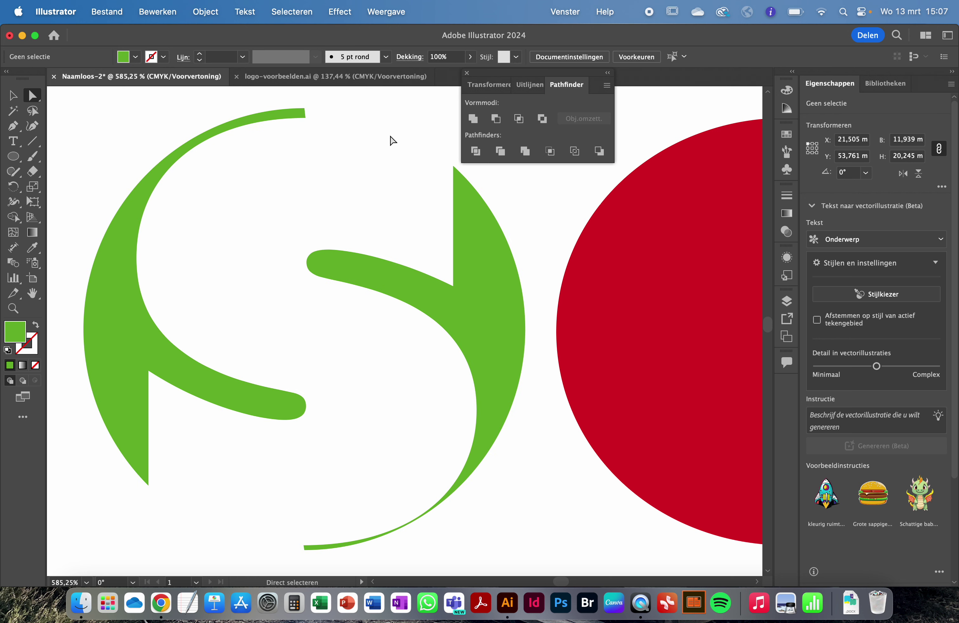
{"action": "left_click", "coordinate": [272, 119]}
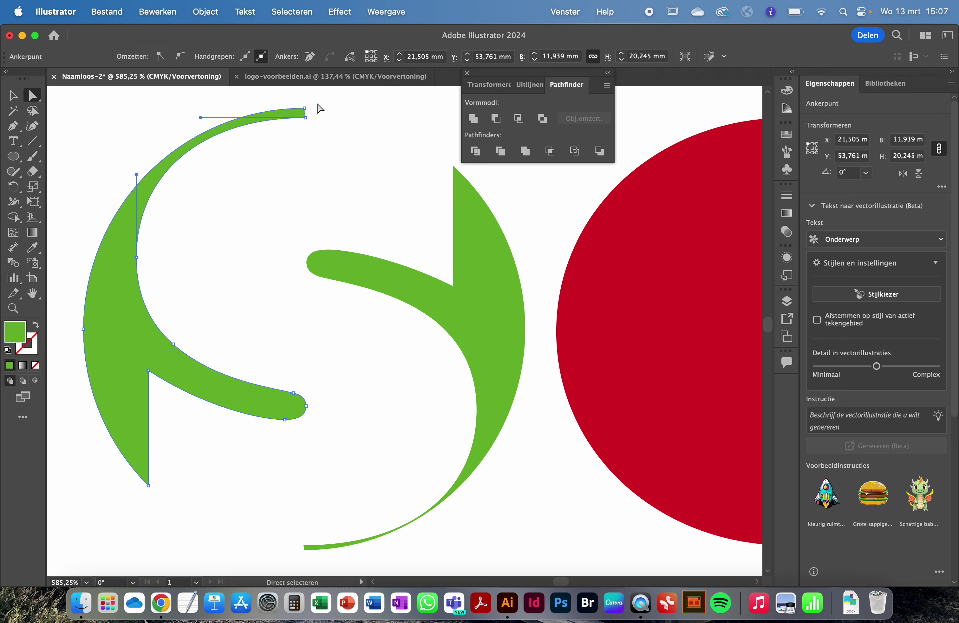
{"action": "left_click", "coordinate": [313, 118]}
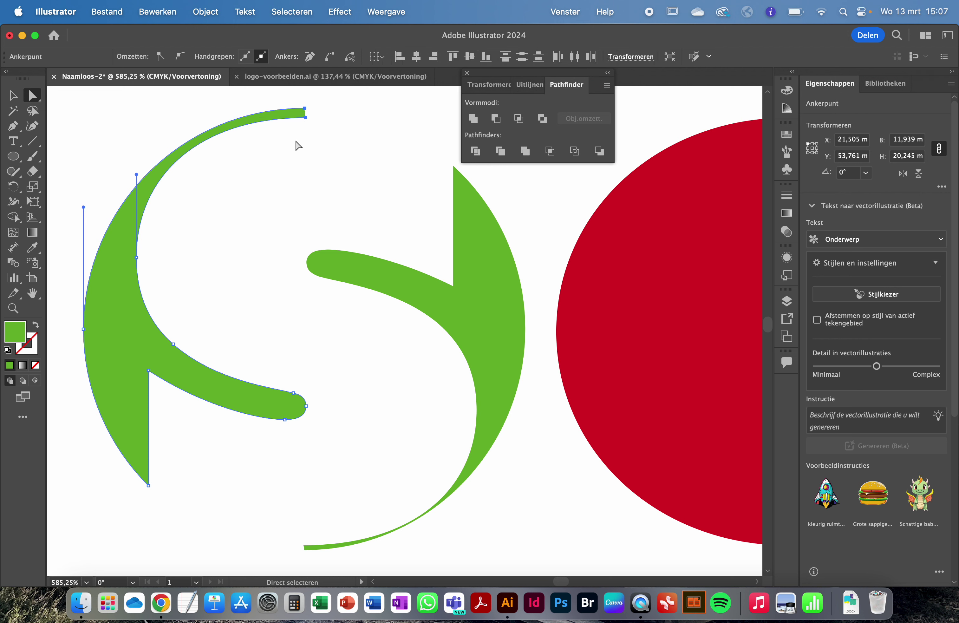
{"action": "key", "text": "Delete"}
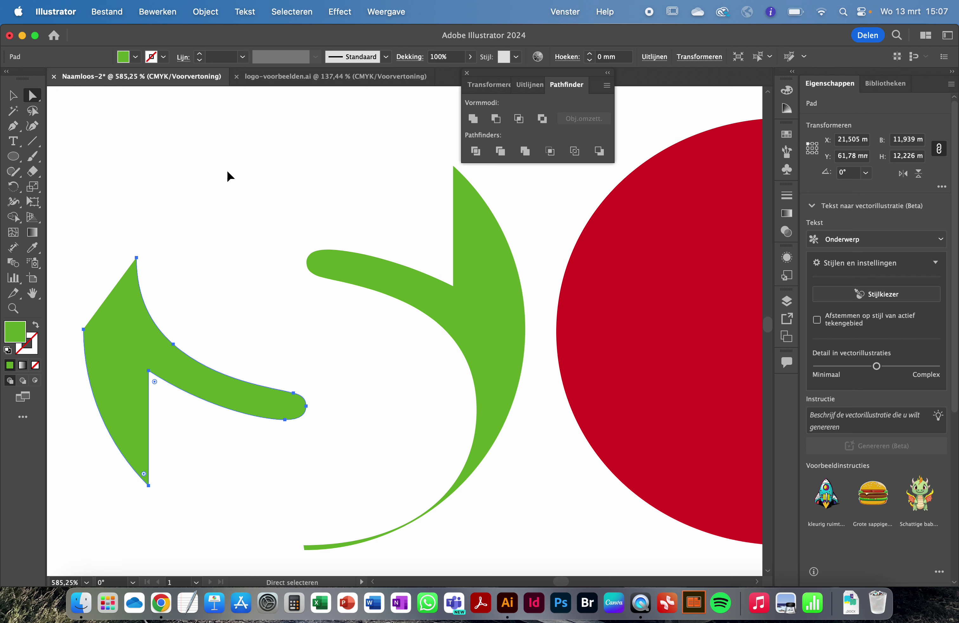
{"action": "key", "text": "super+z"}
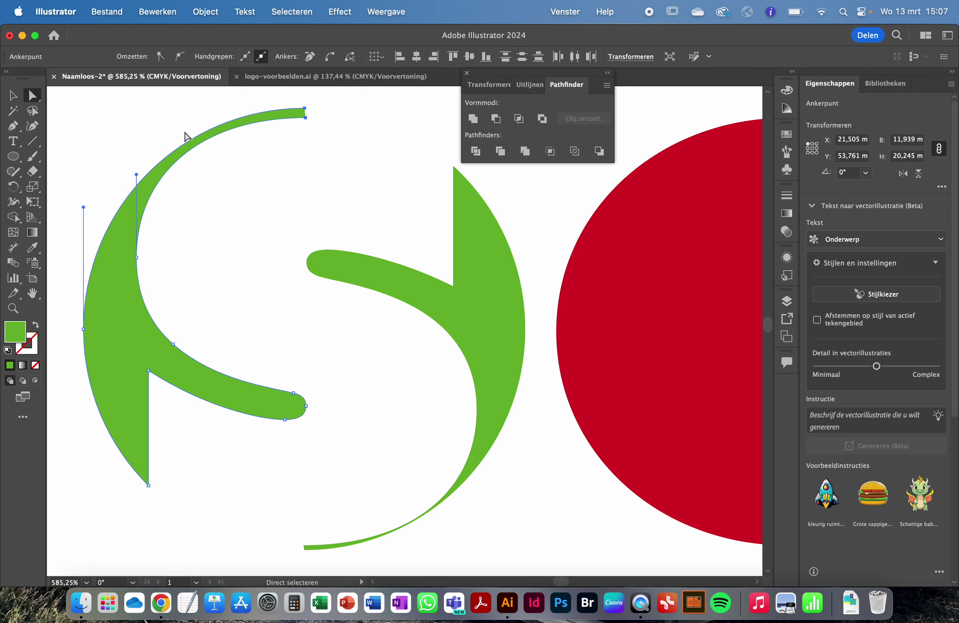
Step: Add two anchor points on the upper arc and delete its top-right tip anchor
{"action": "left_click", "coordinate": [13, 129]}
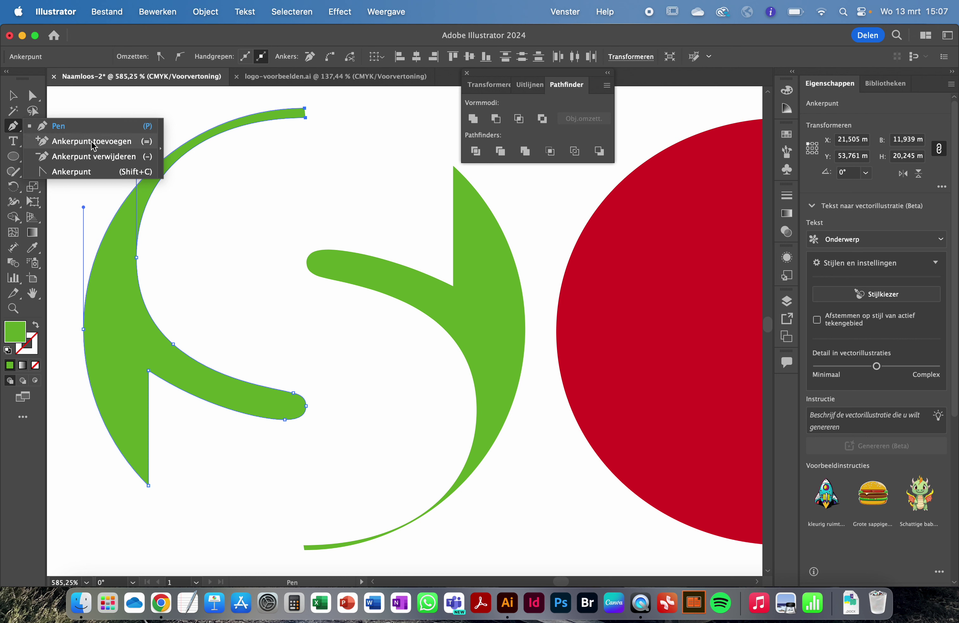
{"action": "left_click", "coordinate": [91, 141]}
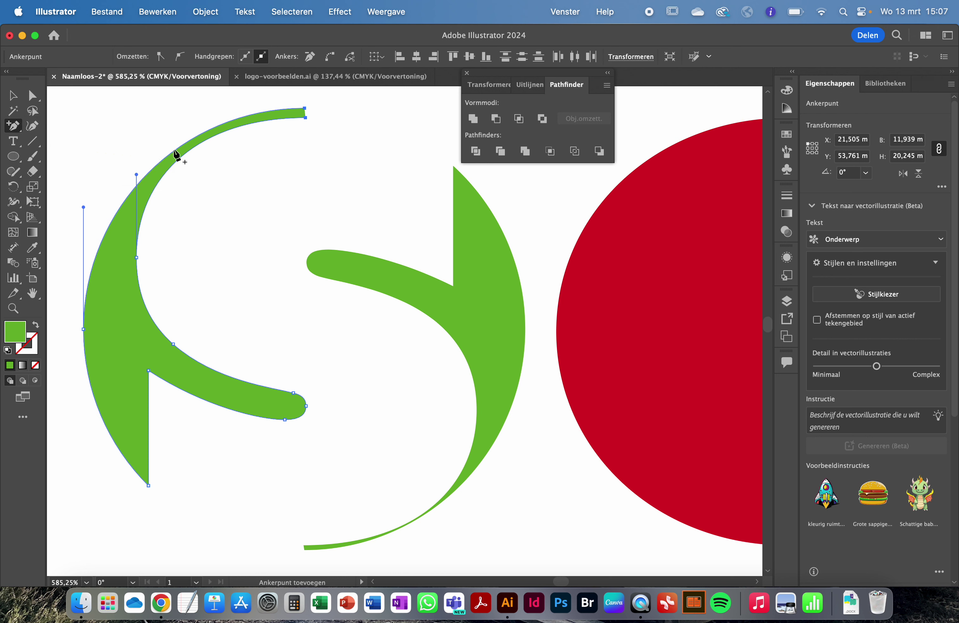
{"action": "left_click", "coordinate": [193, 149]}
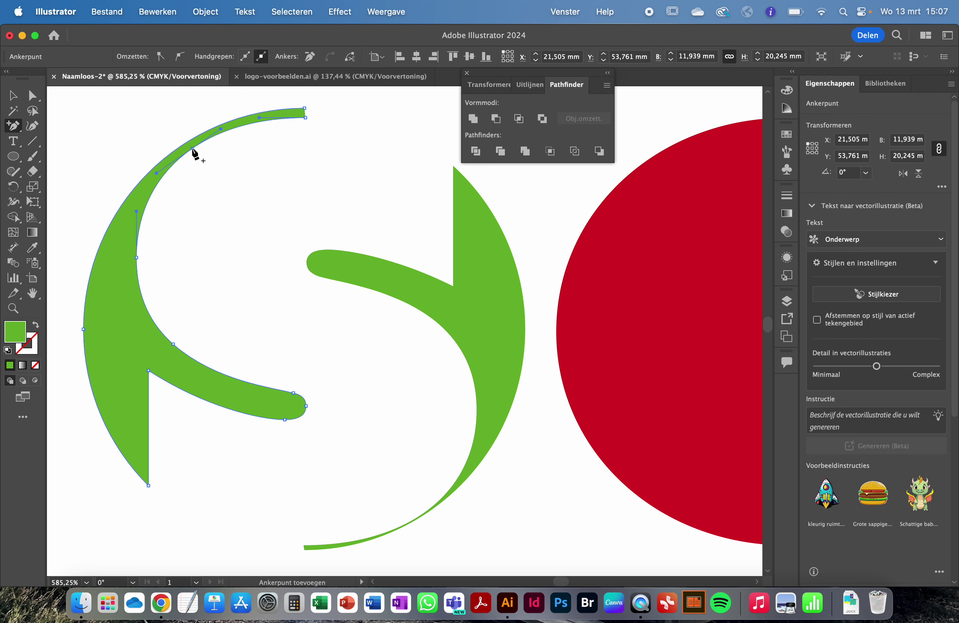
{"action": "left_click", "coordinate": [188, 142]}
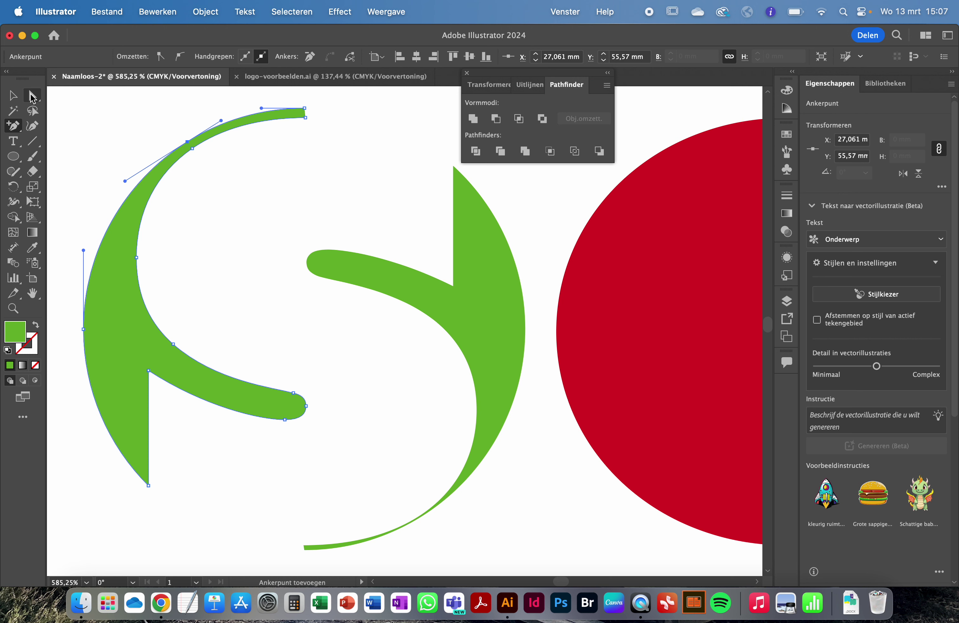
{"action": "left_click", "coordinate": [32, 96]}
{"action": "left_click", "coordinate": [303, 109]}
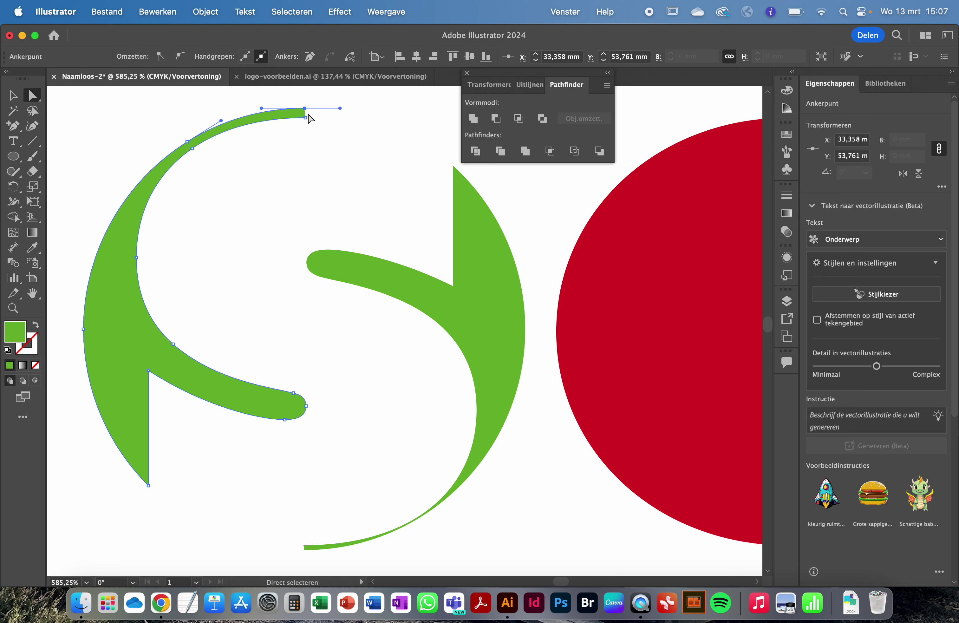
{"action": "key", "text": "Delete"}
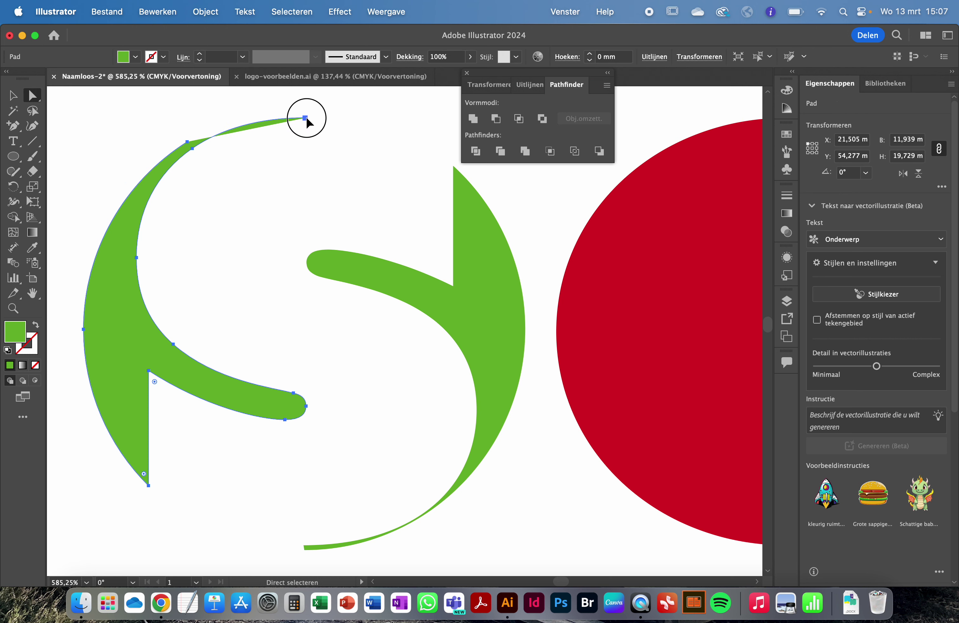
{"action": "left_click", "coordinate": [261, 150]}
{"action": "scroll", "coordinate": [260, 151], "scroll_direction": "down", "scroll_amount": 3}
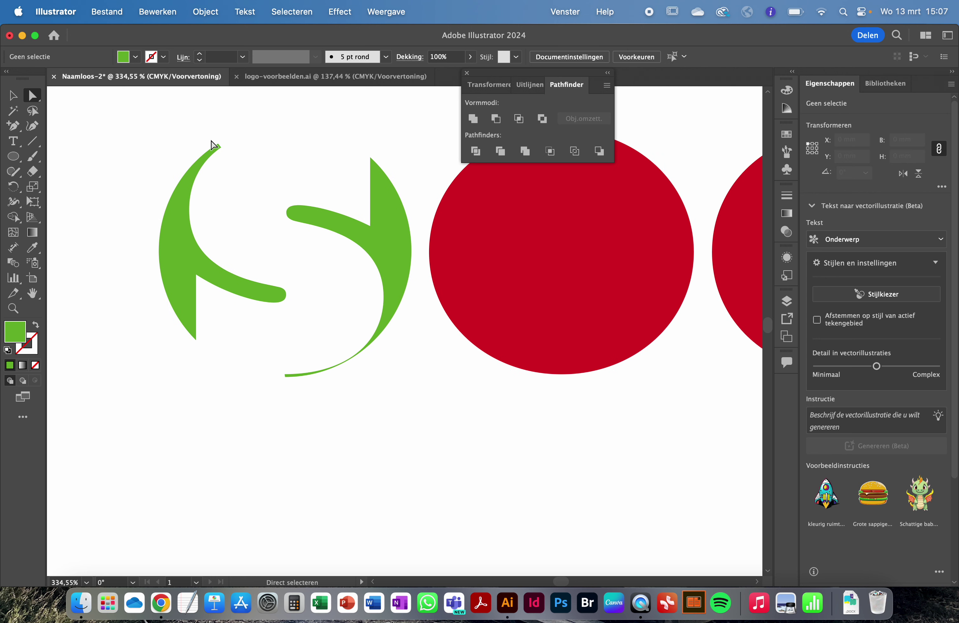
{"action": "scroll", "coordinate": [241, 155], "scroll_direction": "down", "scroll_amount": 1}
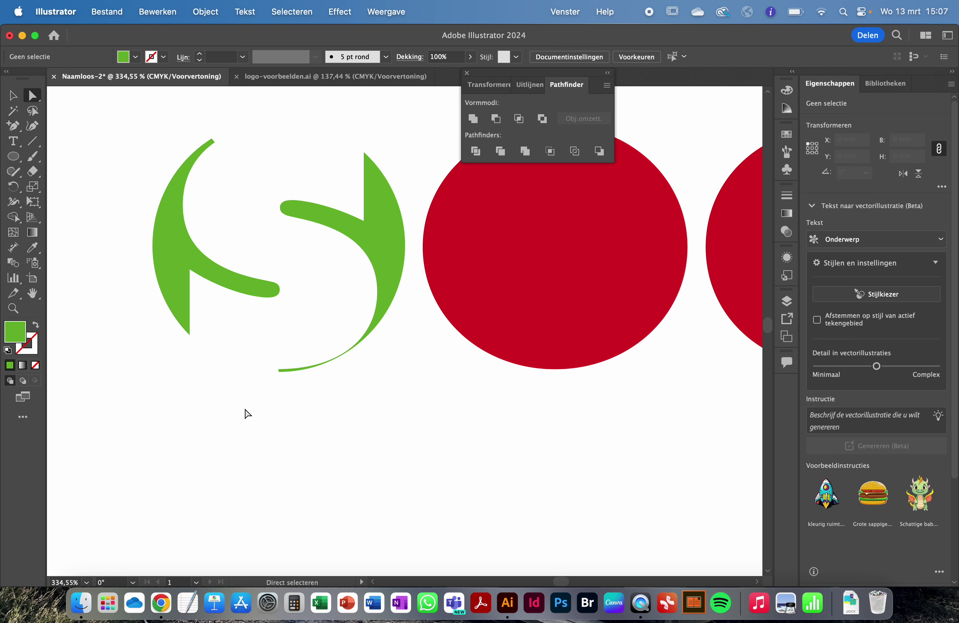
{"action": "scroll", "coordinate": [347, 333], "scroll_direction": "up", "scroll_amount": 3}
Step: Add an anchor point on the S's lower curve and reshape the curve around it
{"action": "left_click", "coordinate": [437, 259]}
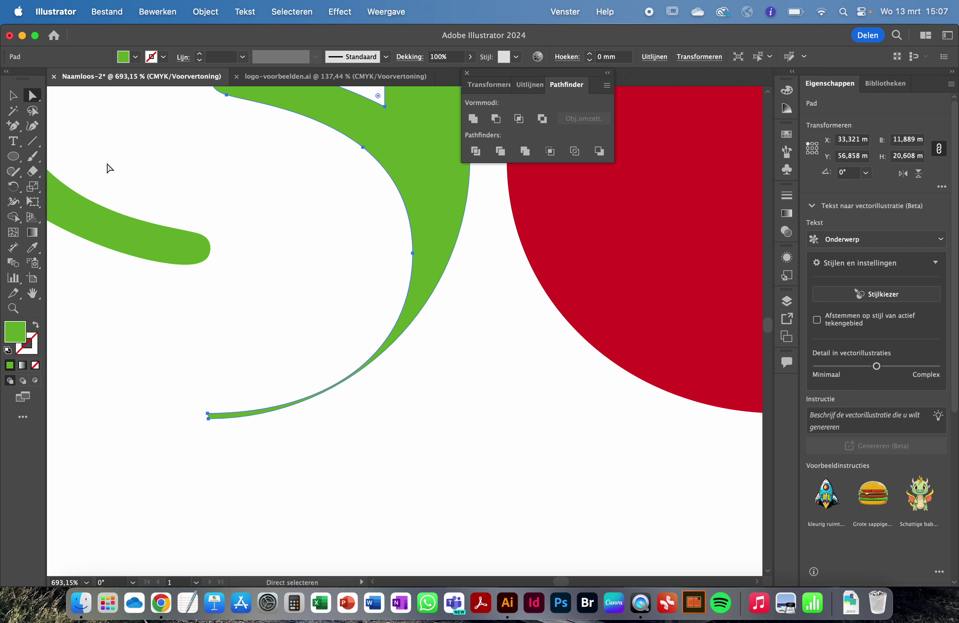
{"action": "left_click", "coordinate": [19, 129]}
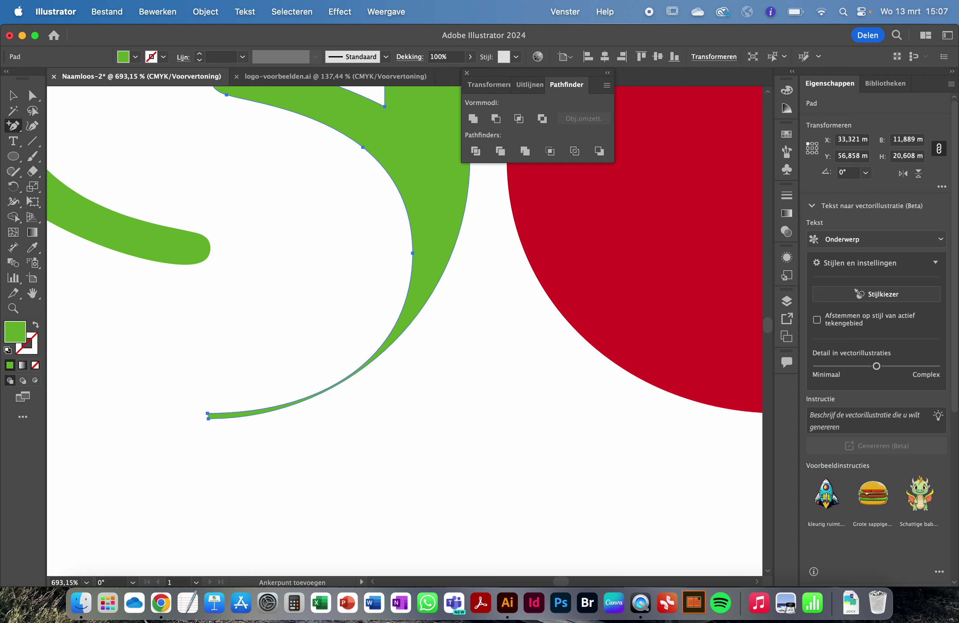
{"action": "left_click", "coordinate": [375, 354]}
{"action": "left_click_drag", "start_coordinate": [379, 358], "coordinate": [379, 363]}
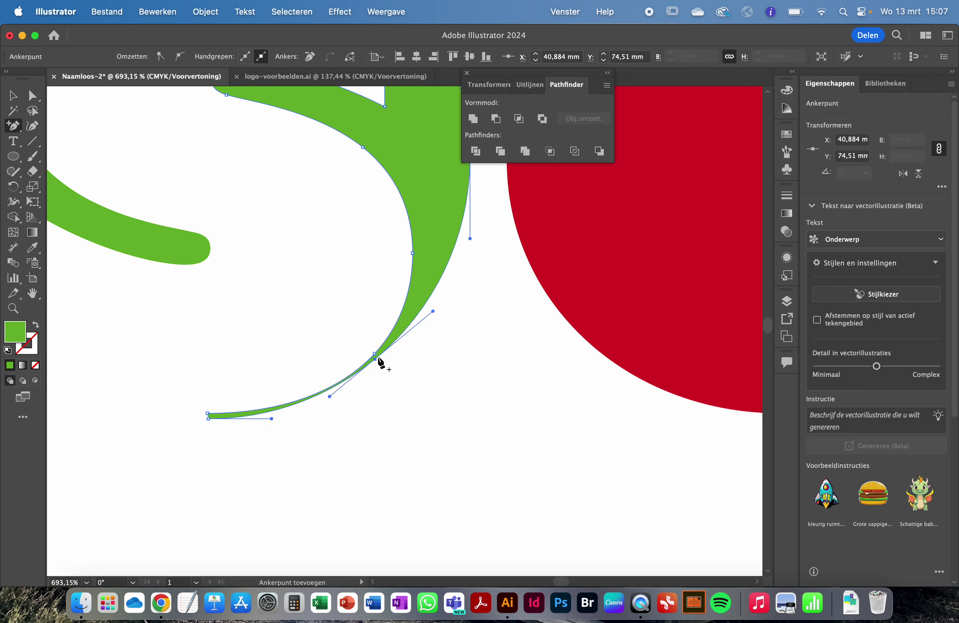
Step: Marquee-select and delete the thin tail's end anchor, then return to the Selection tool
{"action": "left_click", "coordinate": [33, 95]}
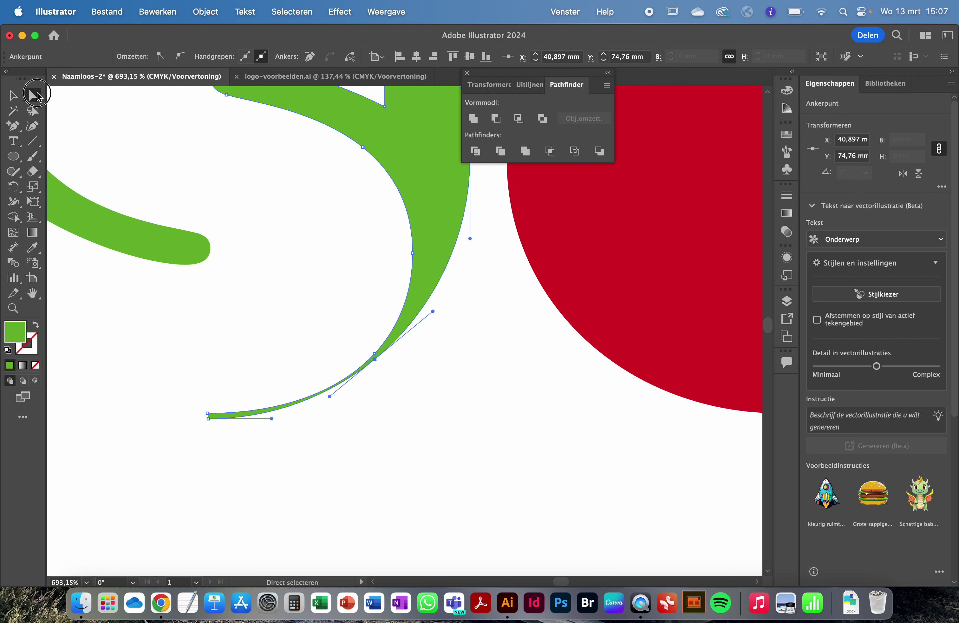
{"action": "left_click_drag", "start_coordinate": [188, 405], "coordinate": [217, 437]}
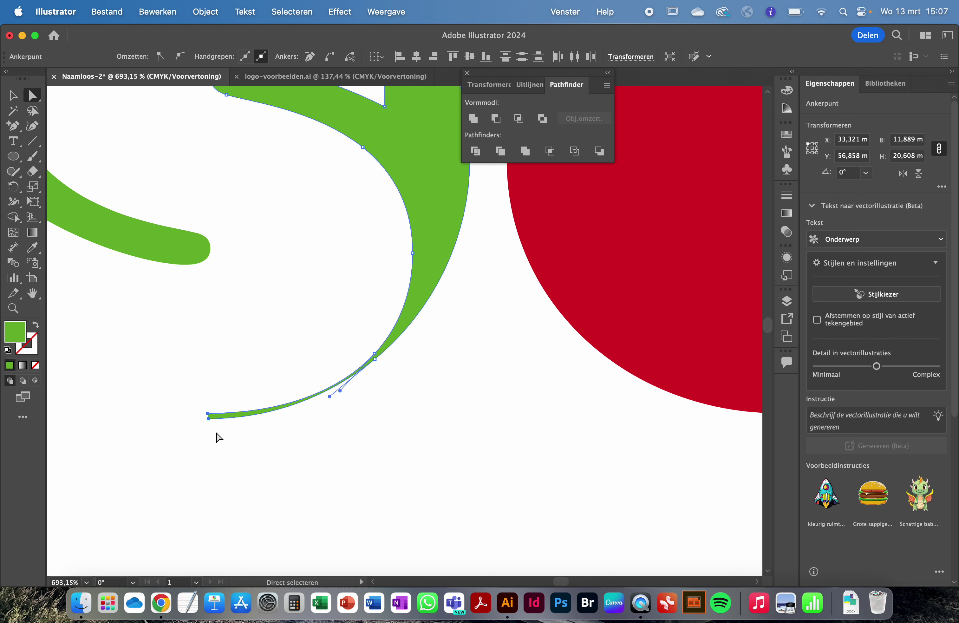
{"action": "key", "text": "Delete"}
{"action": "left_click", "coordinate": [329, 415]}
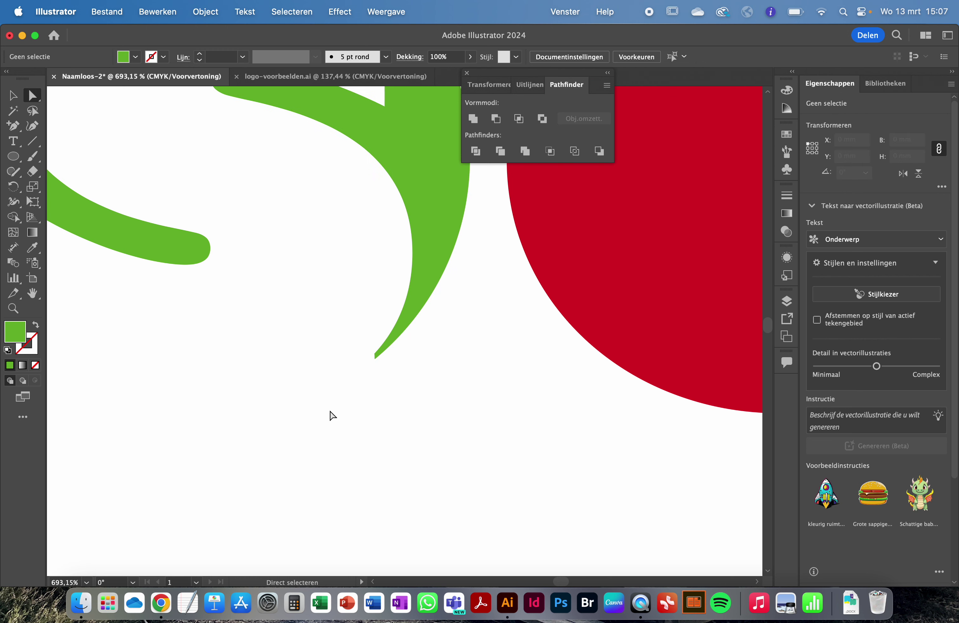
{"action": "scroll", "coordinate": [332, 415], "scroll_direction": "down", "scroll_amount": 2}
{"action": "scroll", "coordinate": [332, 416], "scroll_direction": "down", "scroll_amount": 1}
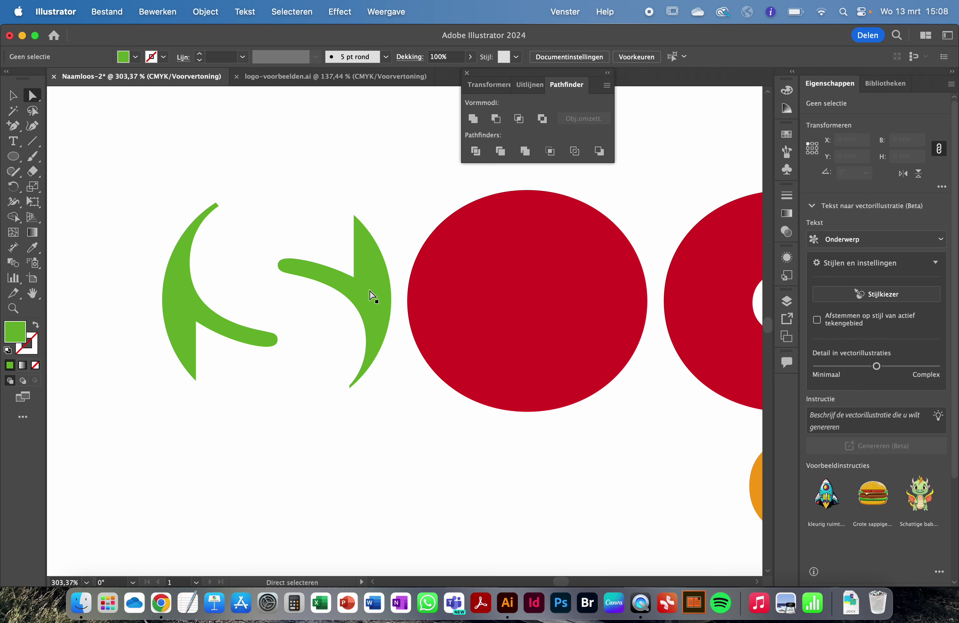
{"action": "scroll", "coordinate": [355, 387], "scroll_direction": "up", "scroll_amount": 1}
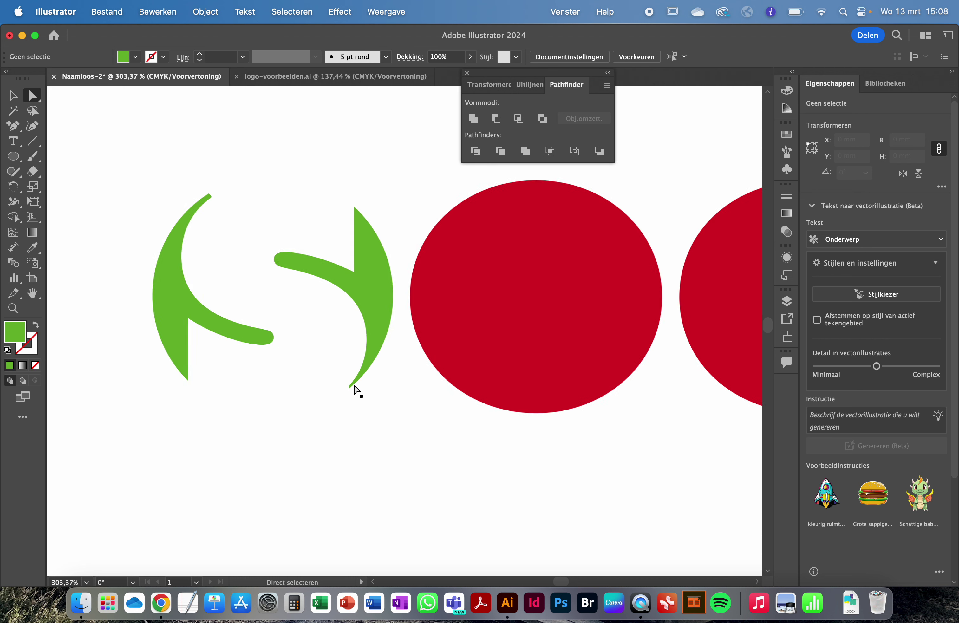
{"action": "scroll", "coordinate": [356, 387], "scroll_direction": "up", "scroll_amount": 2}
{"action": "scroll", "coordinate": [344, 340], "scroll_direction": "down", "scroll_amount": 2}
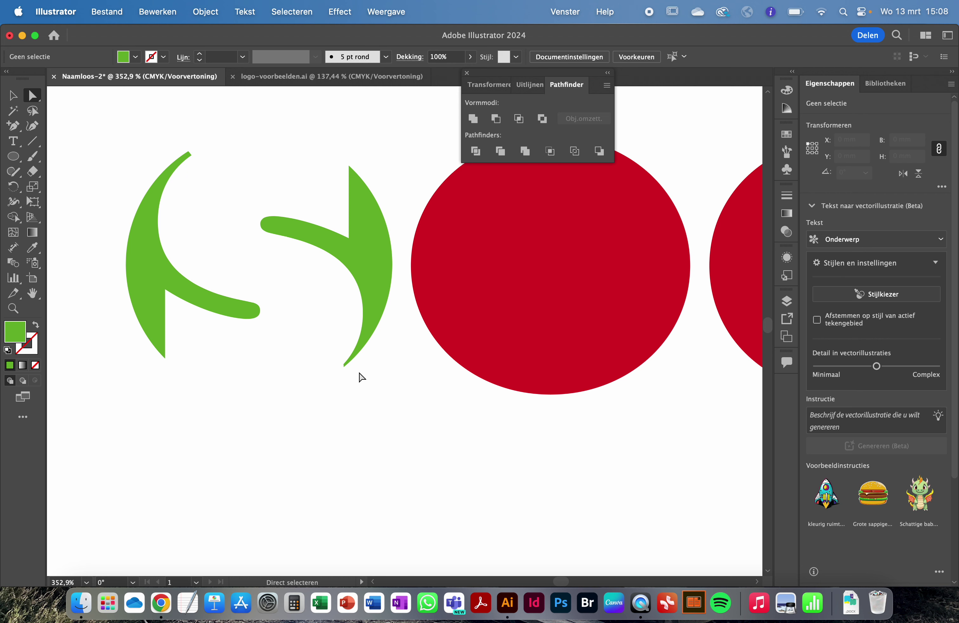
{"action": "left_click", "coordinate": [33, 99]}
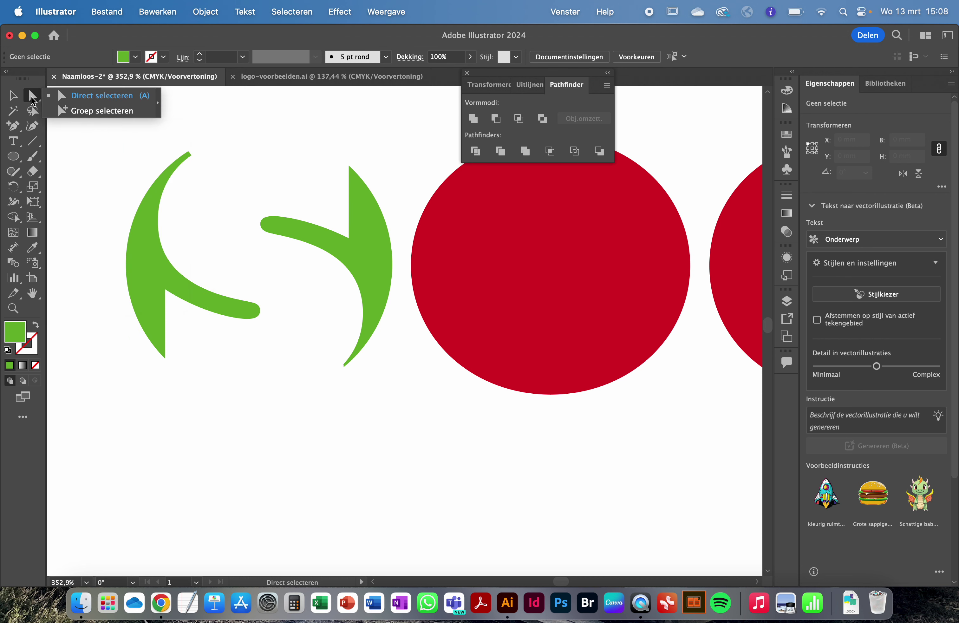
{"action": "left_click", "coordinate": [35, 97]}
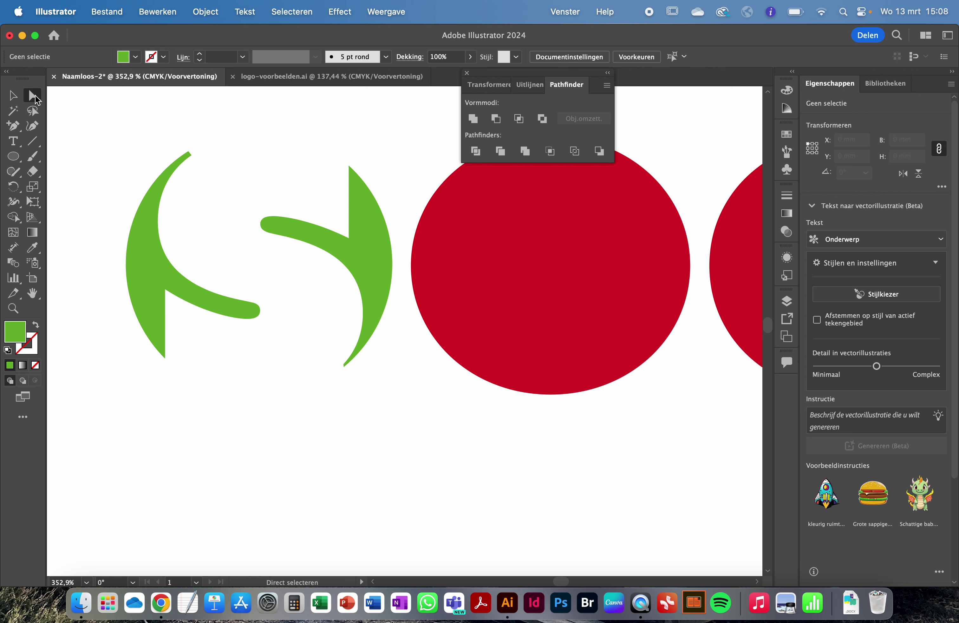
{"action": "left_click", "coordinate": [13, 96]}
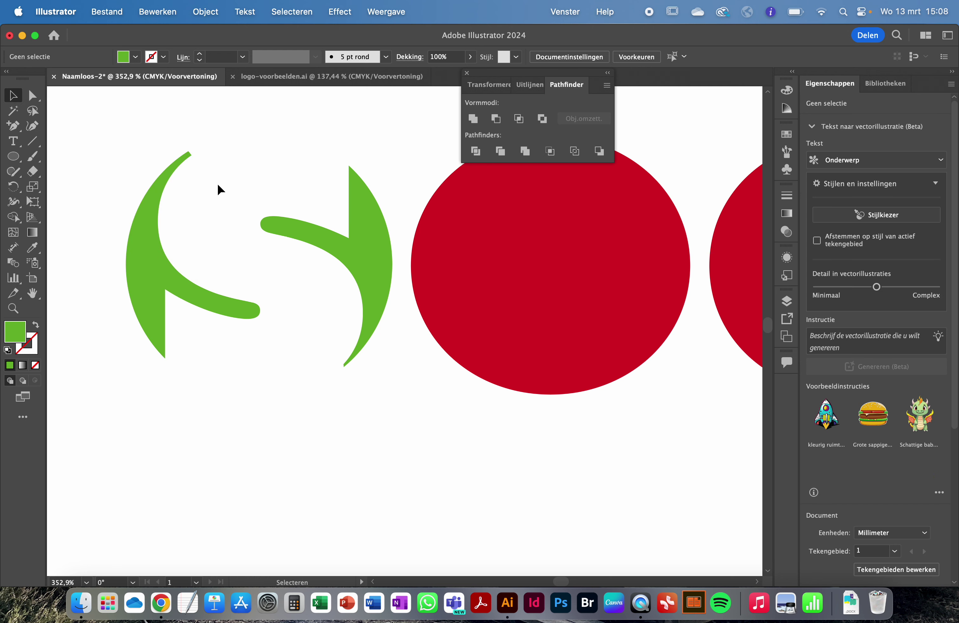
Step: Select both green S pieces and eyedropper the O's red fill onto them
{"action": "scroll", "coordinate": [177, 251], "scroll_direction": "down", "scroll_amount": 5}
{"action": "scroll", "coordinate": [175, 254], "scroll_direction": "down", "scroll_amount": 2}
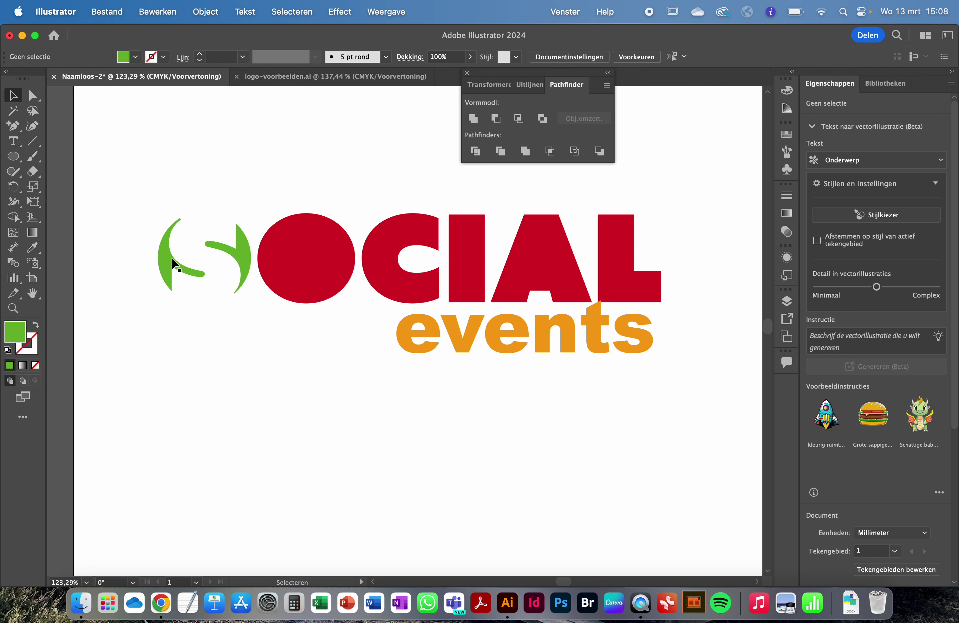
{"action": "left_click", "coordinate": [173, 260]}
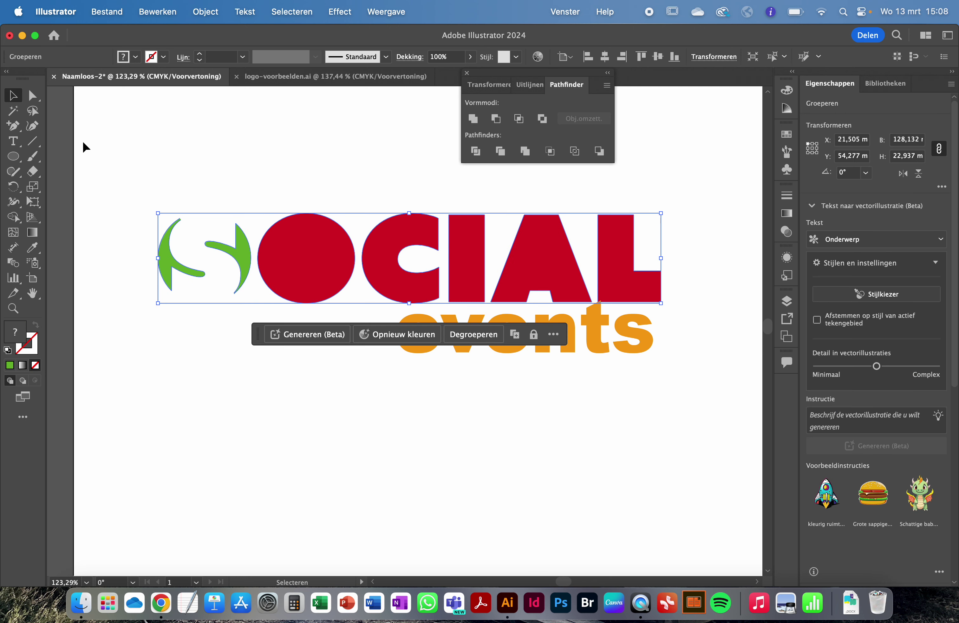
{"action": "left_click_drag", "start_coordinate": [41, 105], "coordinate": [74, 113]}
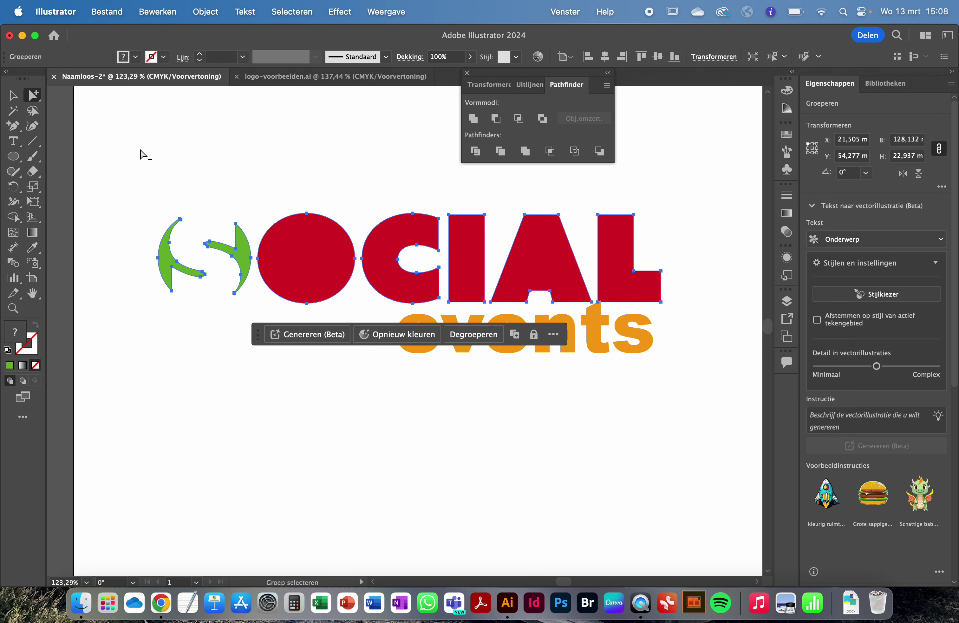
{"action": "left_click", "coordinate": [165, 248]}
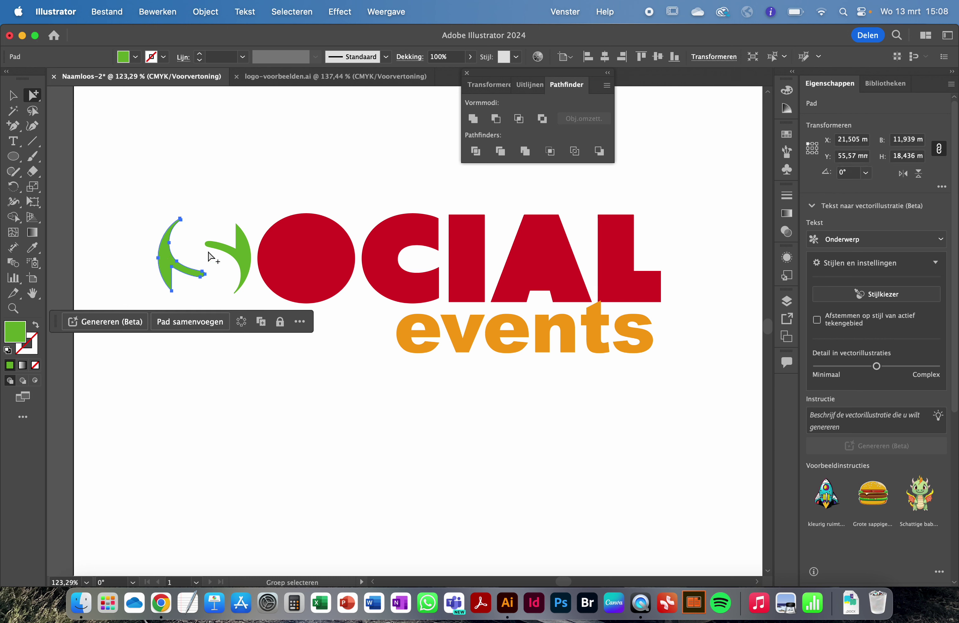
{"action": "double_click", "coordinate": [247, 259]}
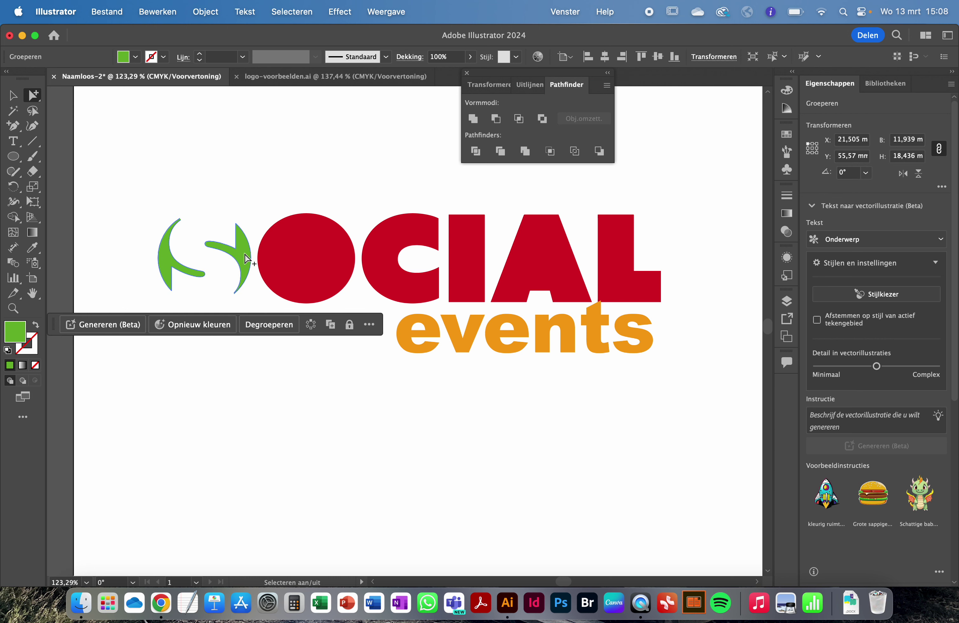
{"action": "left_click_drag", "start_coordinate": [32, 246], "coordinate": [86, 253]}
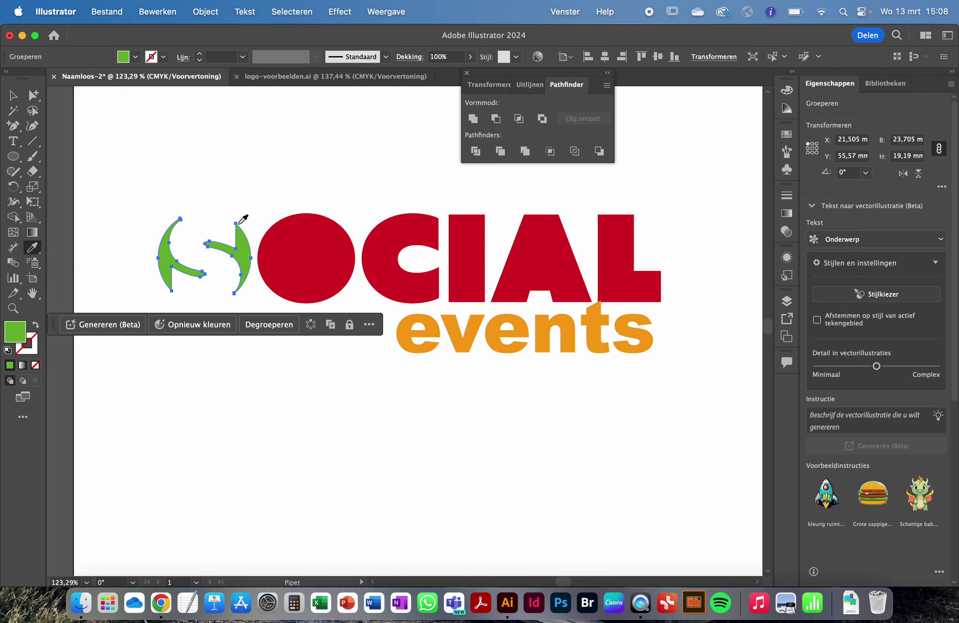
{"action": "left_click", "coordinate": [314, 231]}
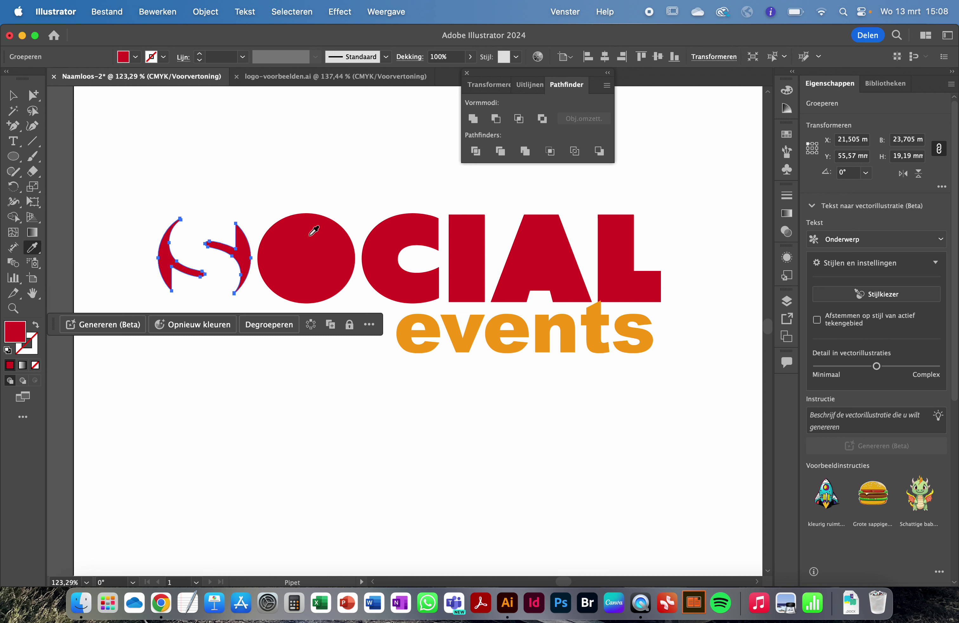
{"action": "left_click", "coordinate": [34, 96]}
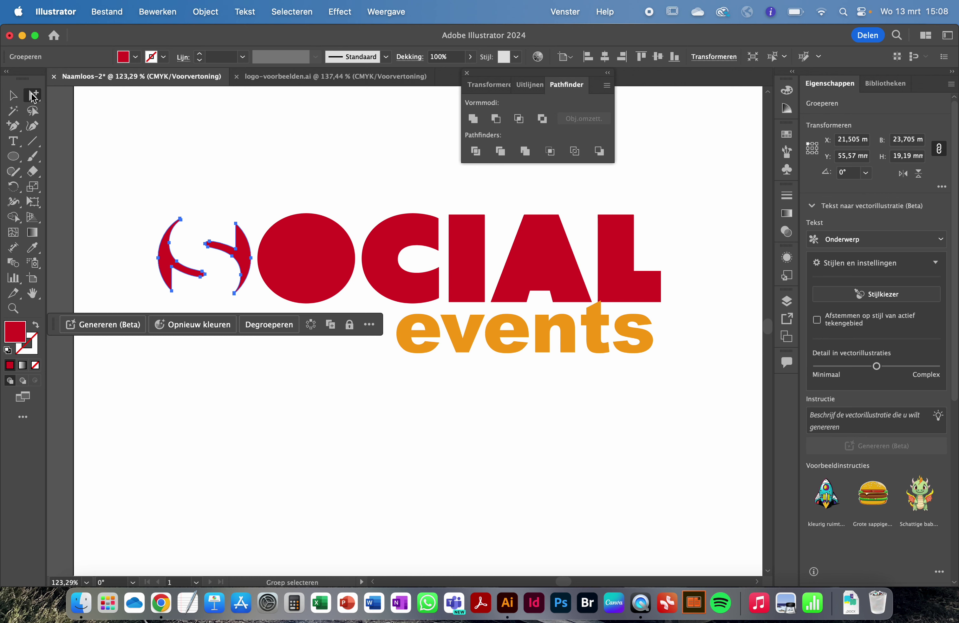
{"action": "left_click", "coordinate": [157, 164]}
{"action": "scroll", "coordinate": [157, 164], "scroll_direction": "down", "scroll_amount": 3}
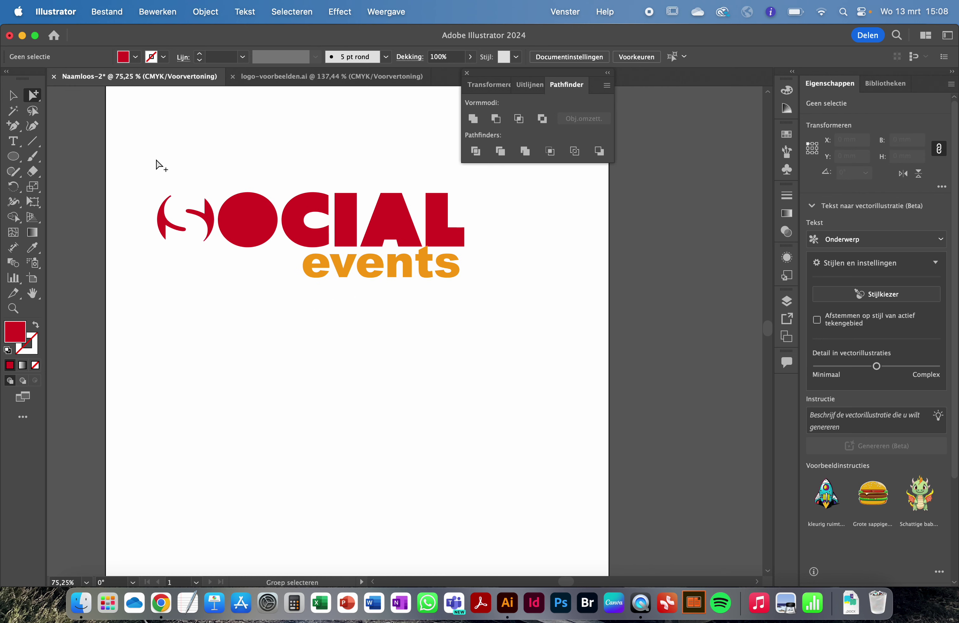
Step: Draw a red circle about 9.96 mm wide and place it just after 'events'
{"action": "left_click", "coordinate": [13, 157]}
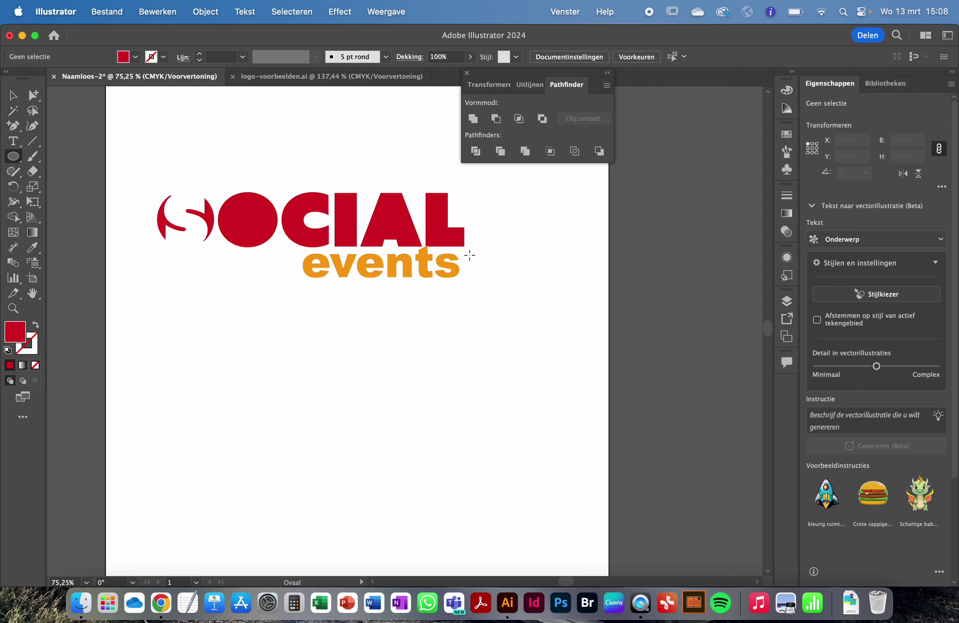
{"action": "left_click_drag", "start_coordinate": [469, 254], "coordinate": [498, 278]}
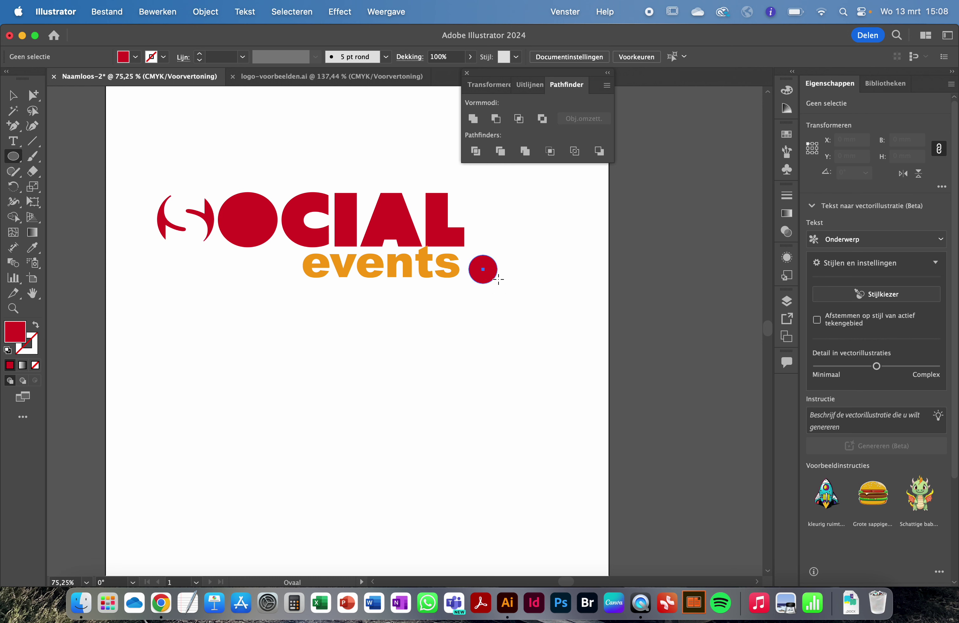
{"action": "left_click", "coordinate": [13, 96]}
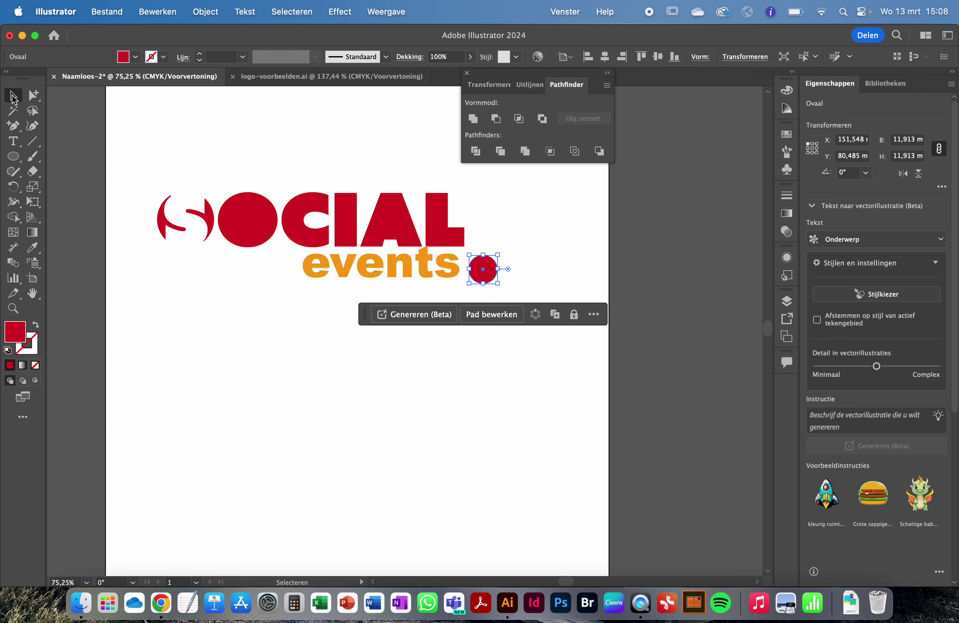
{"action": "left_click_drag", "start_coordinate": [491, 266], "coordinate": [493, 251]}
{"action": "scroll", "coordinate": [488, 260], "scroll_direction": "up", "scroll_amount": 3}
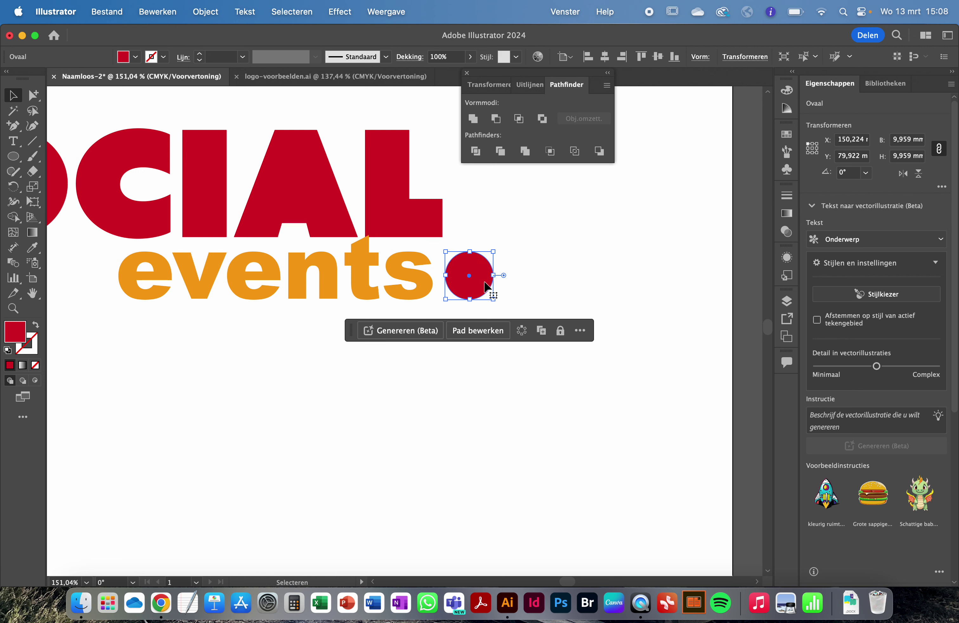
{"action": "mouse_move", "coordinate": [483, 288]}
{"action": "left_mouse_down"}
{"action": "mouse_move", "coordinate": [450, 288]}
{"action": "mouse_move", "coordinate": [477, 279]}
{"action": "mouse_move", "coordinate": [469, 283]}
{"action": "left_mouse_up"}
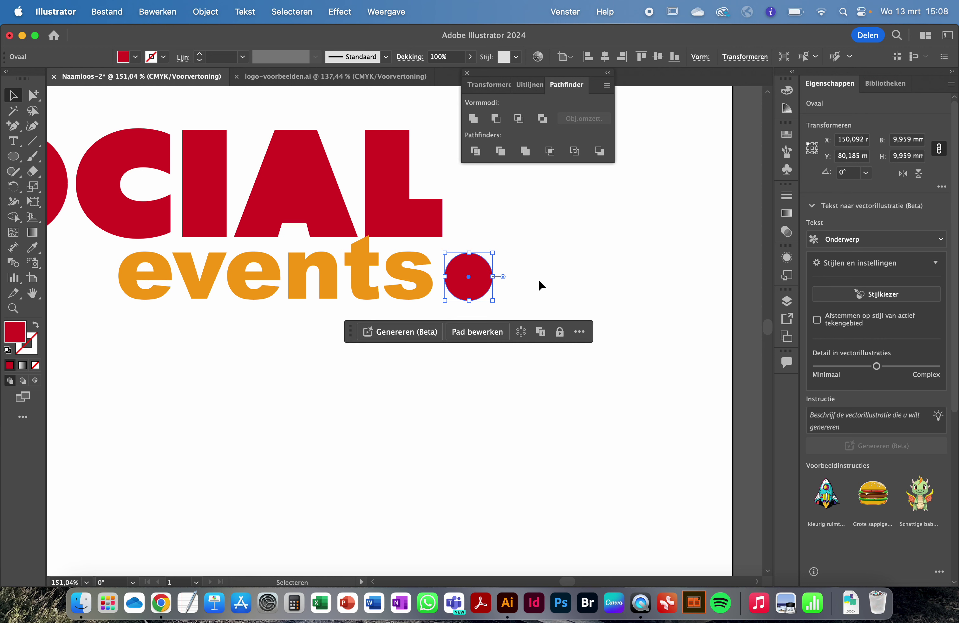
{"action": "left_click", "coordinate": [552, 276]}
{"action": "key", "text": "super+0"}
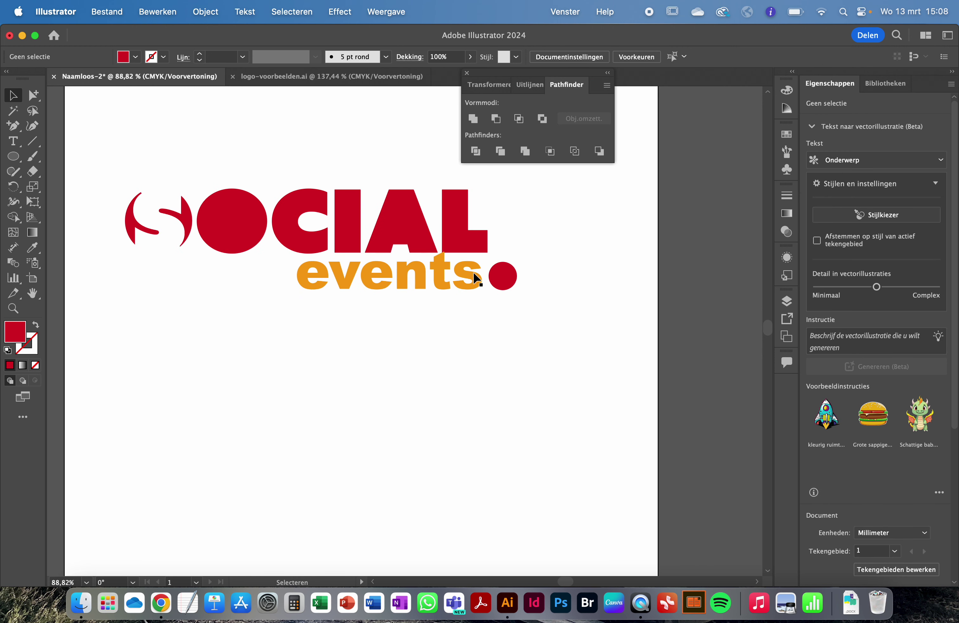
Step: Move 'events' up under SOCIAL and set the red dot right against its final s
{"action": "left_click", "coordinate": [502, 273]}
{"action": "mouse_move", "coordinate": [502, 277]}
{"action": "left_mouse_down"}
{"action": "mouse_move", "coordinate": [517, 281]}
{"action": "mouse_move", "coordinate": [475, 258]}
{"action": "left_mouse_up"}
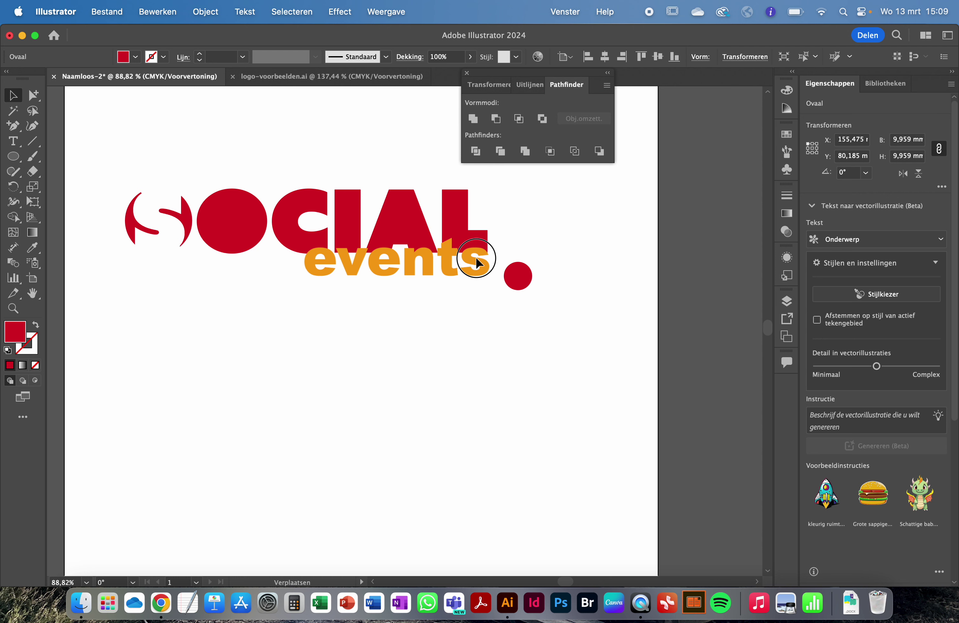
{"action": "left_click", "coordinate": [538, 227]}
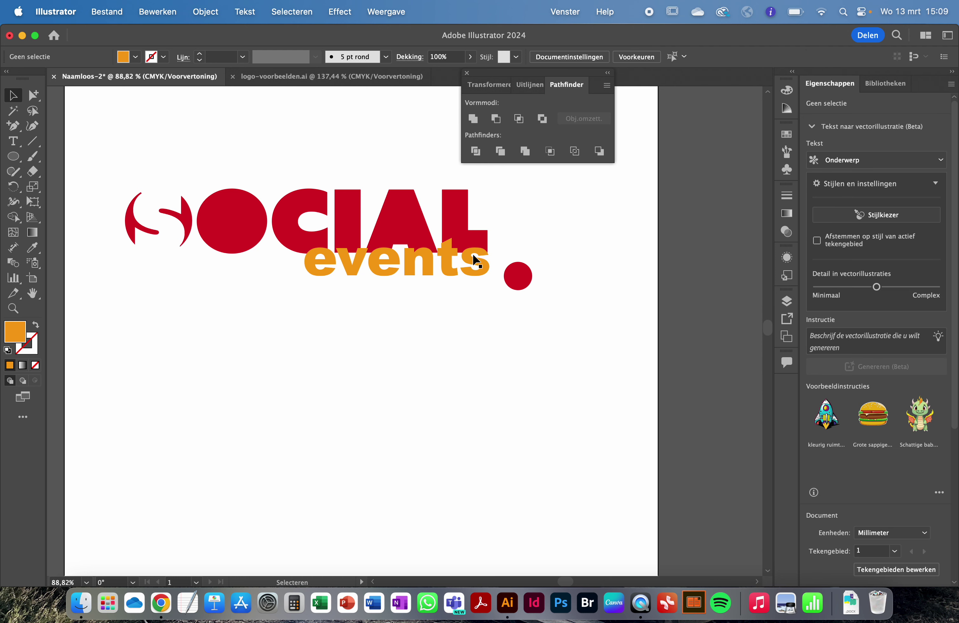
{"action": "mouse_move", "coordinate": [472, 252]}
{"action": "left_mouse_down"}
{"action": "mouse_move", "coordinate": [475, 274]}
{"action": "mouse_move", "coordinate": [474, 250]}
{"action": "left_mouse_up"}
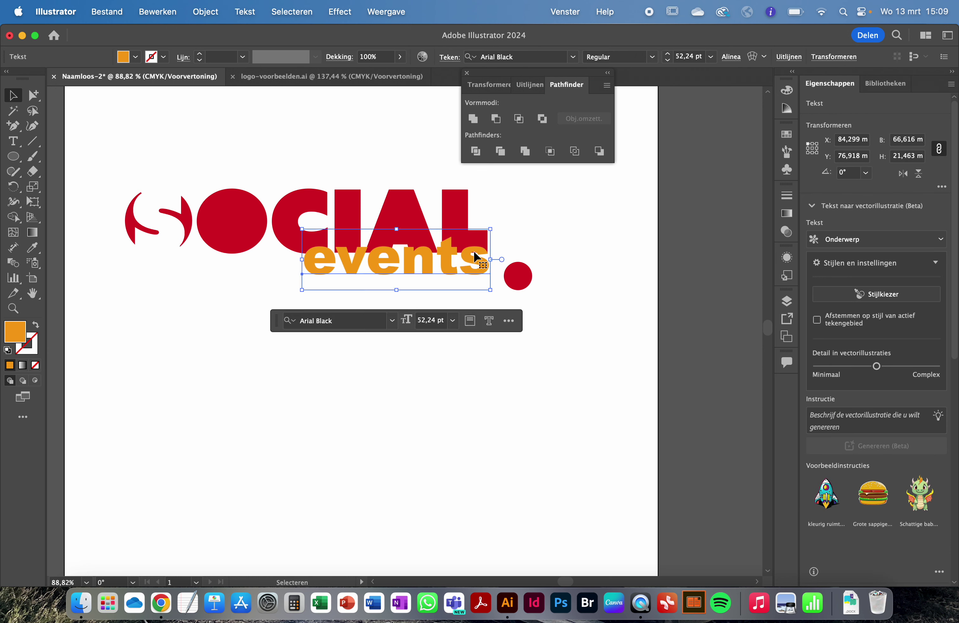
{"action": "left_click", "coordinate": [539, 238]}
{"action": "left_click_drag", "start_coordinate": [525, 284], "coordinate": [509, 260]}
{"action": "left_click", "coordinate": [560, 252]}
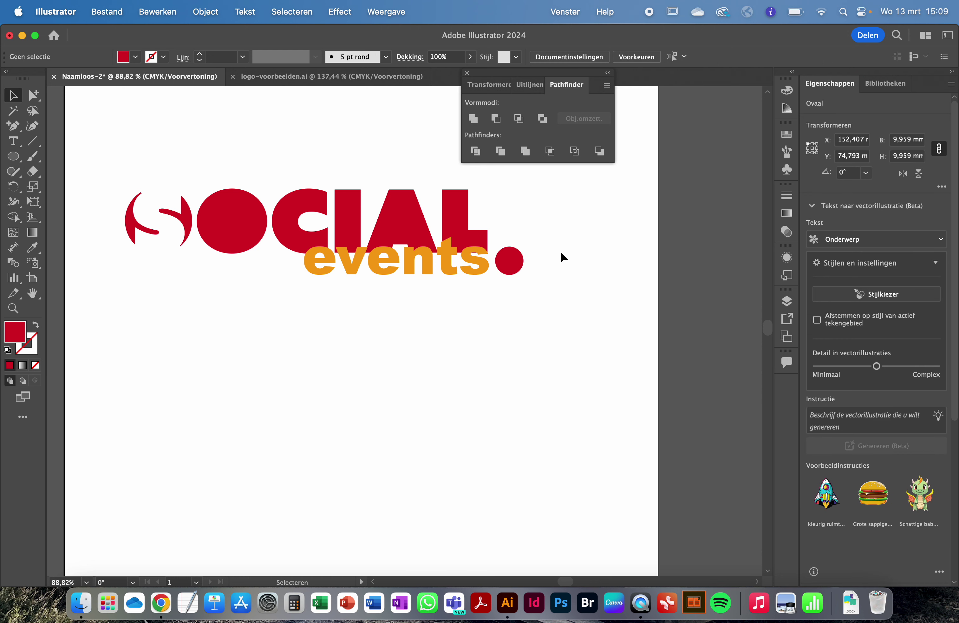
{"action": "scroll", "coordinate": [561, 251], "scroll_direction": "down", "scroll_amount": 1}
{"action": "scroll", "coordinate": [559, 250], "scroll_direction": "down", "scroll_amount": 1}
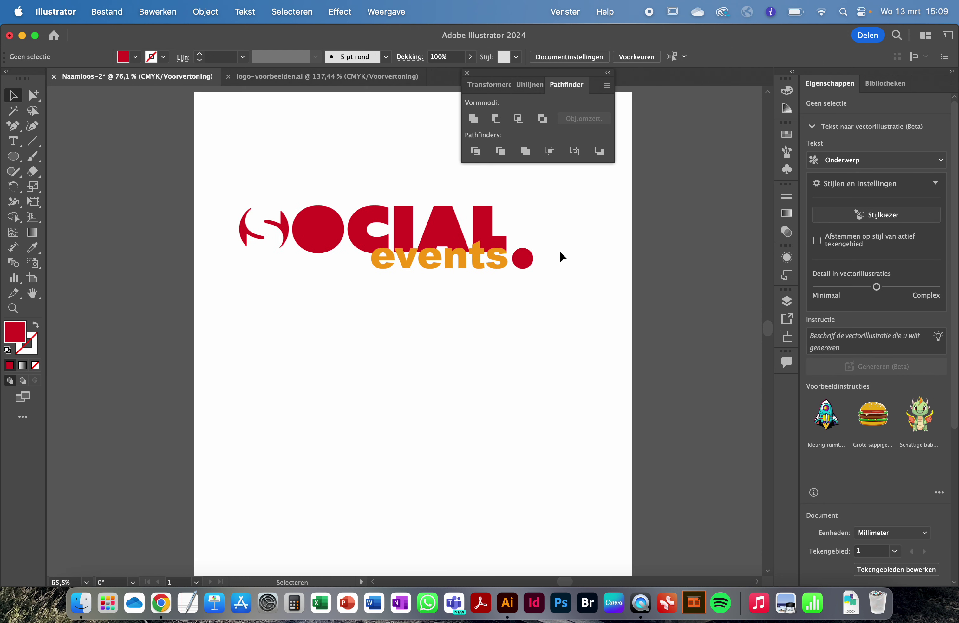